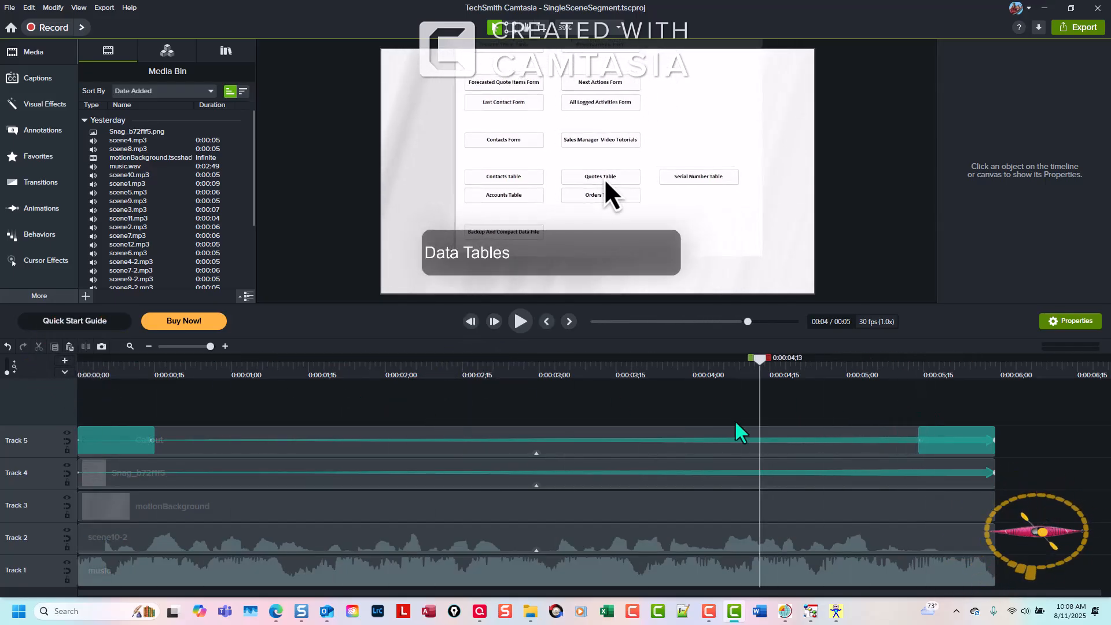
# Step: Examine the cursor properties and the applied cursor effects of the Snag_b72f1f5 clip on Track 4, with the playhead at 0:00:01;24
pyautogui.rightClick(195, 473)
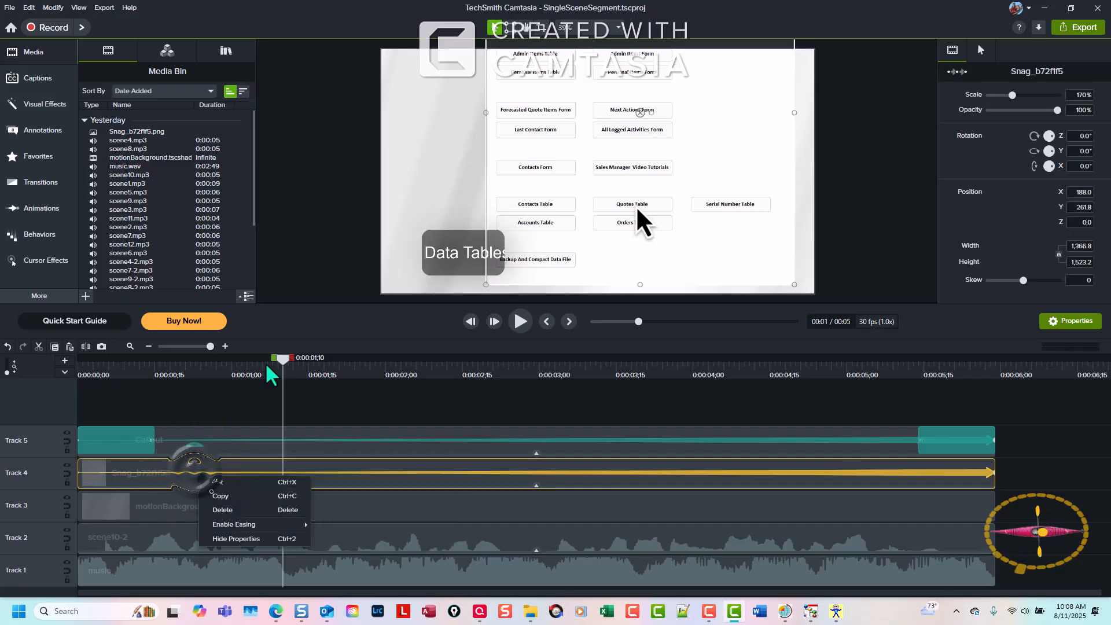
pyautogui.moveTo(283, 358); pyautogui.dragTo(356, 380)
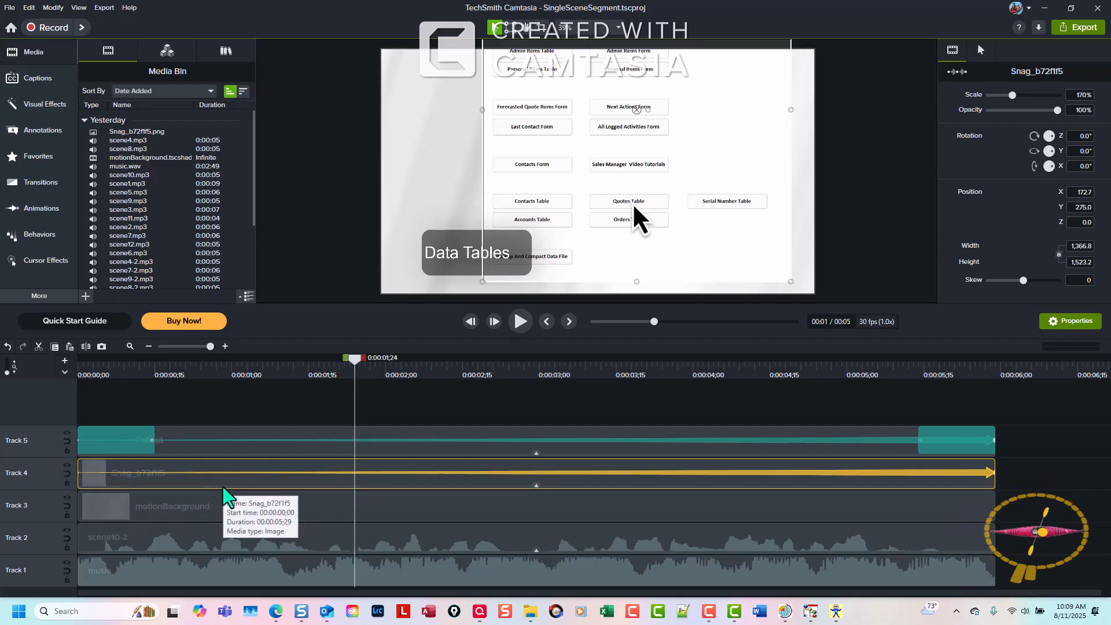
pyautogui.click(983, 48)
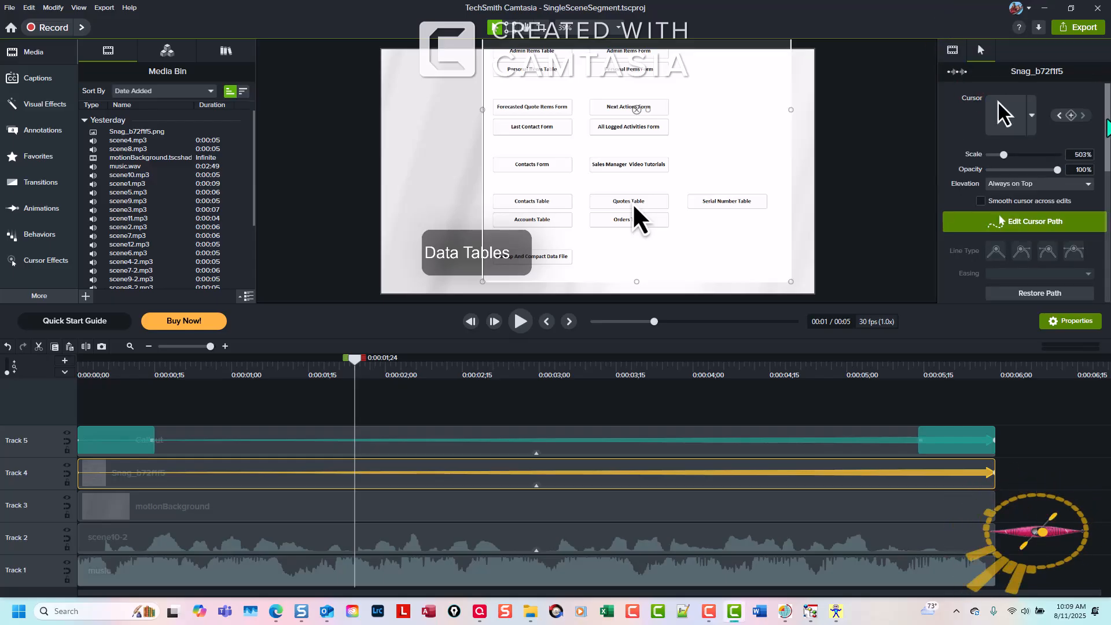
pyautogui.scroll(-1, 1024, 185)
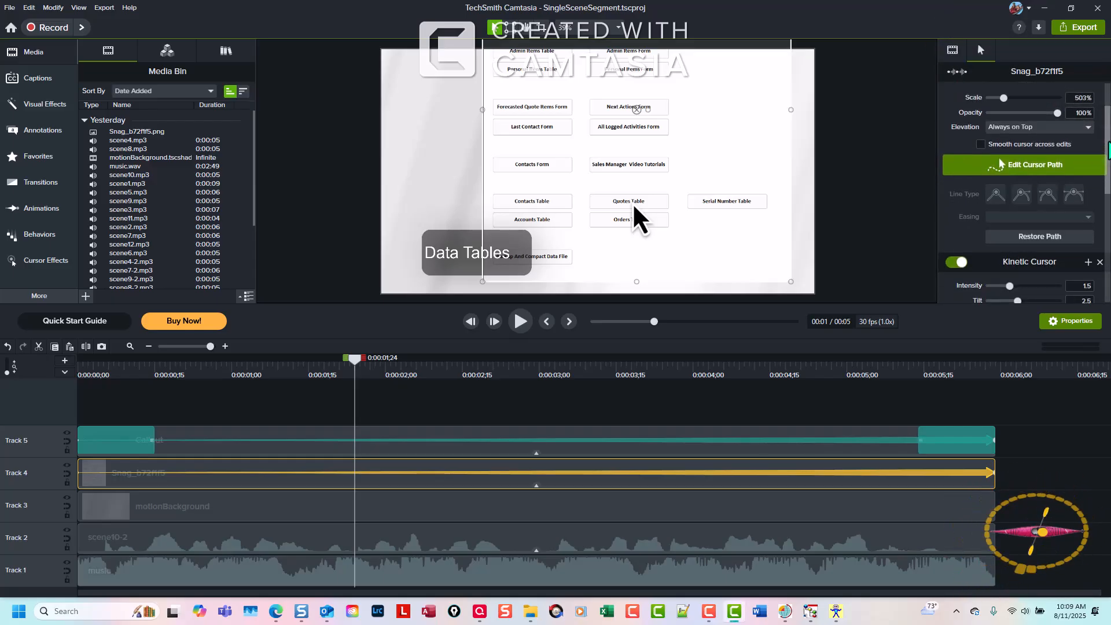
pyautogui.scroll(-3, 1000, 163)
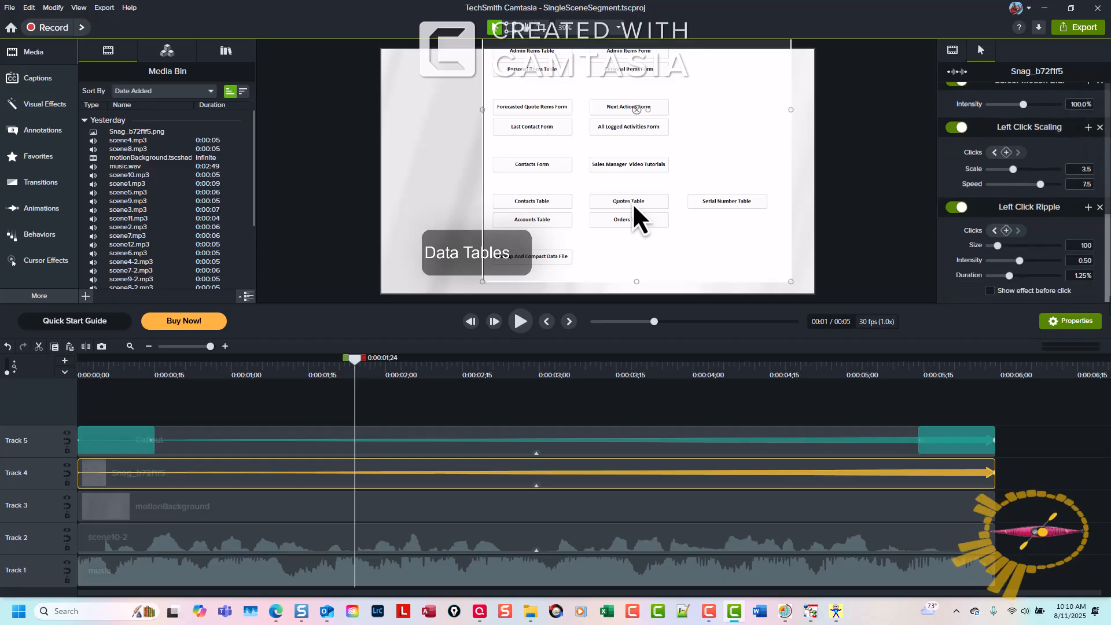
pyautogui.moveTo(1108, 264); pyautogui.dragTo(1108, 128)
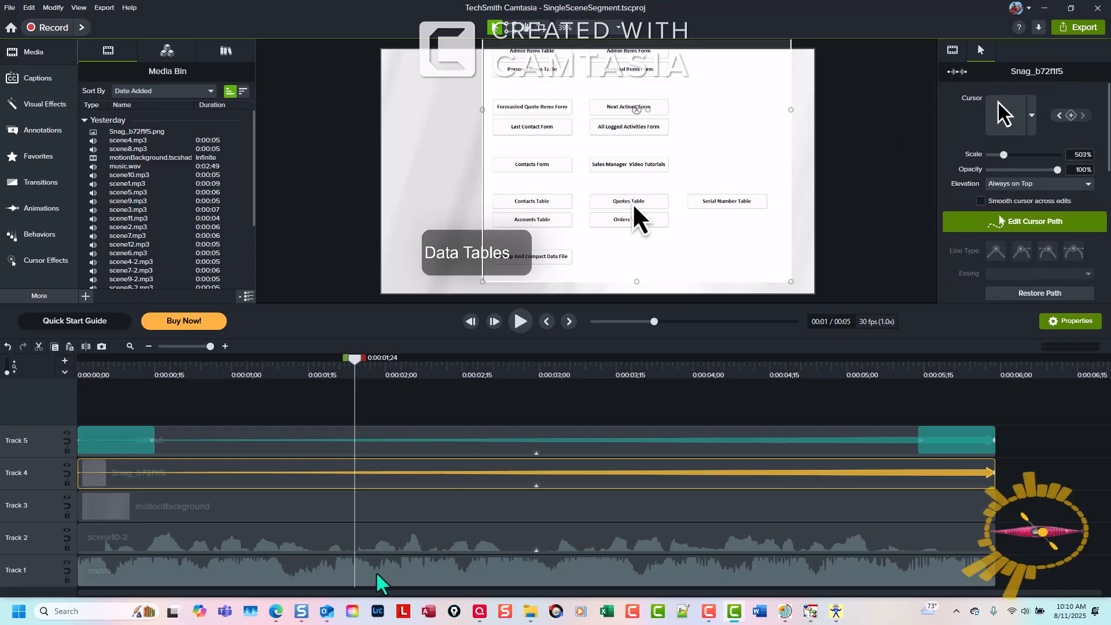
pyautogui.click(537, 486)
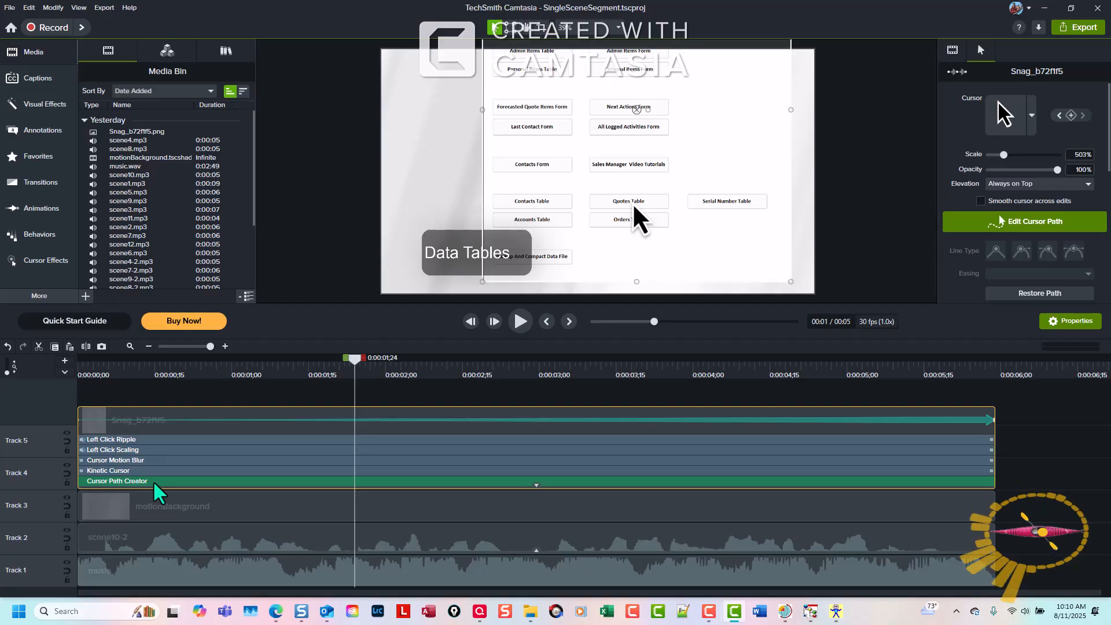
pyautogui.click(537, 485)
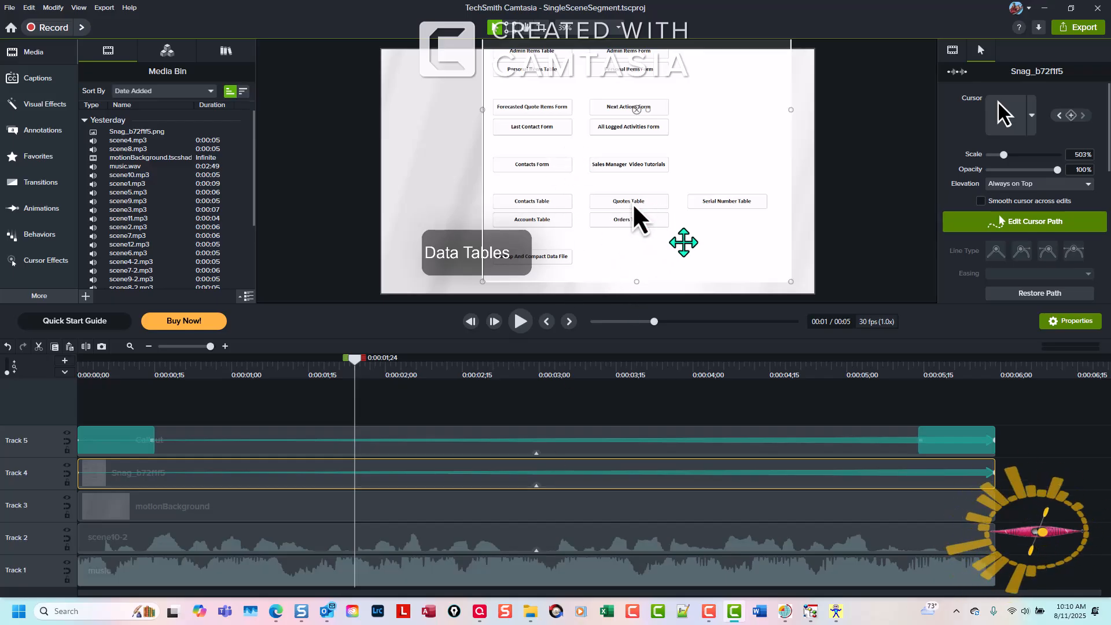
# Step: Replace the current cursor image of the Snag_b72f1f5 clip with the pointing hand from the Windows Cursors set
pyautogui.click(1031, 115)
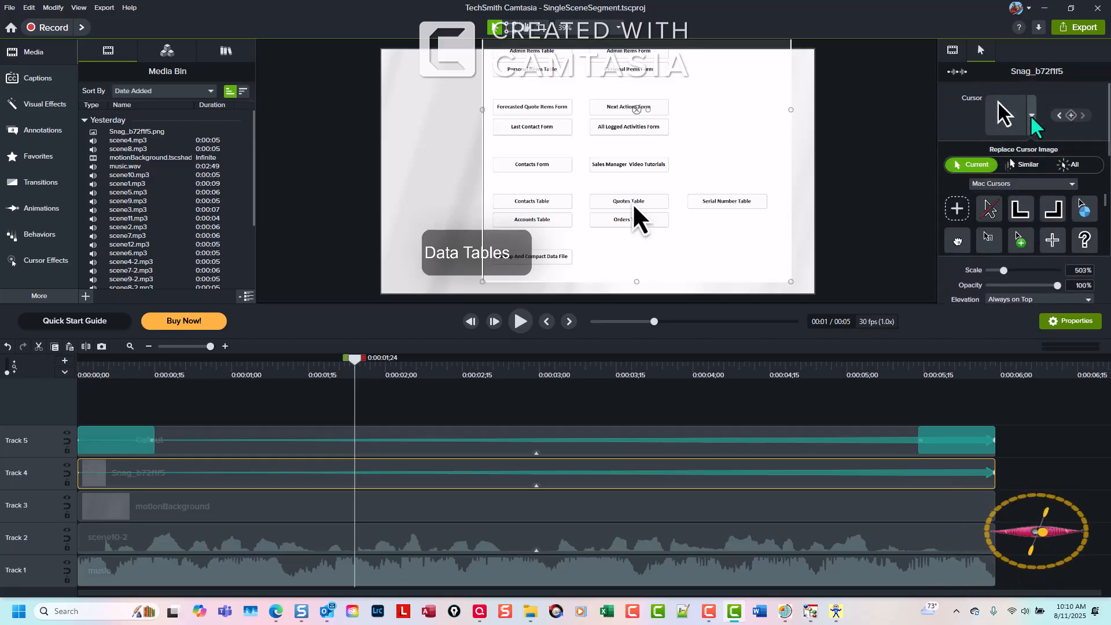
pyautogui.click(1036, 184)
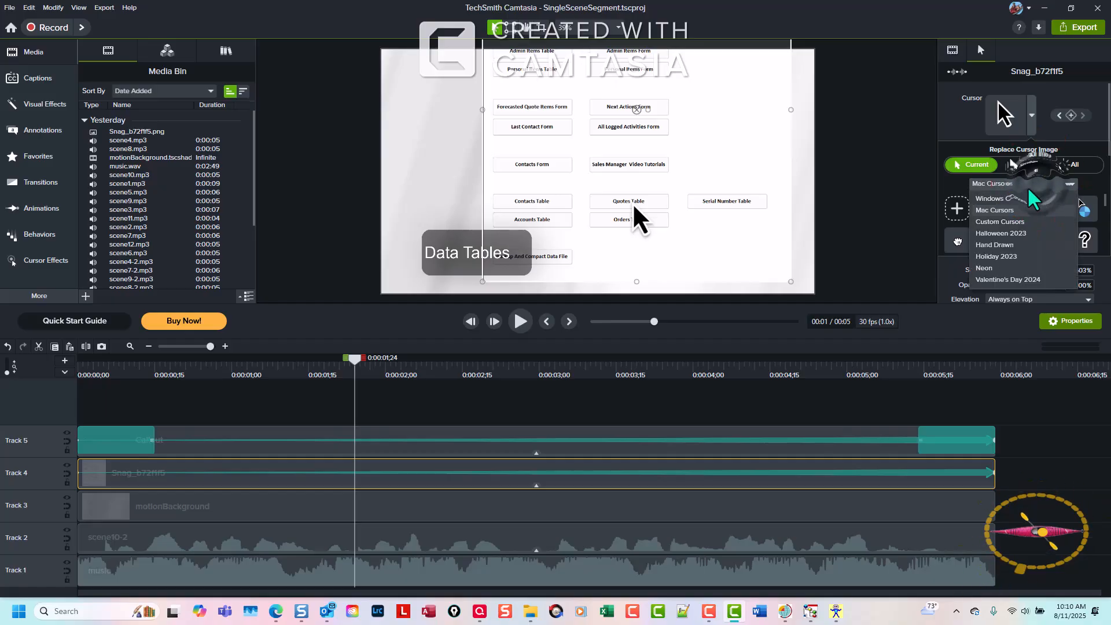
pyautogui.click(1026, 198)
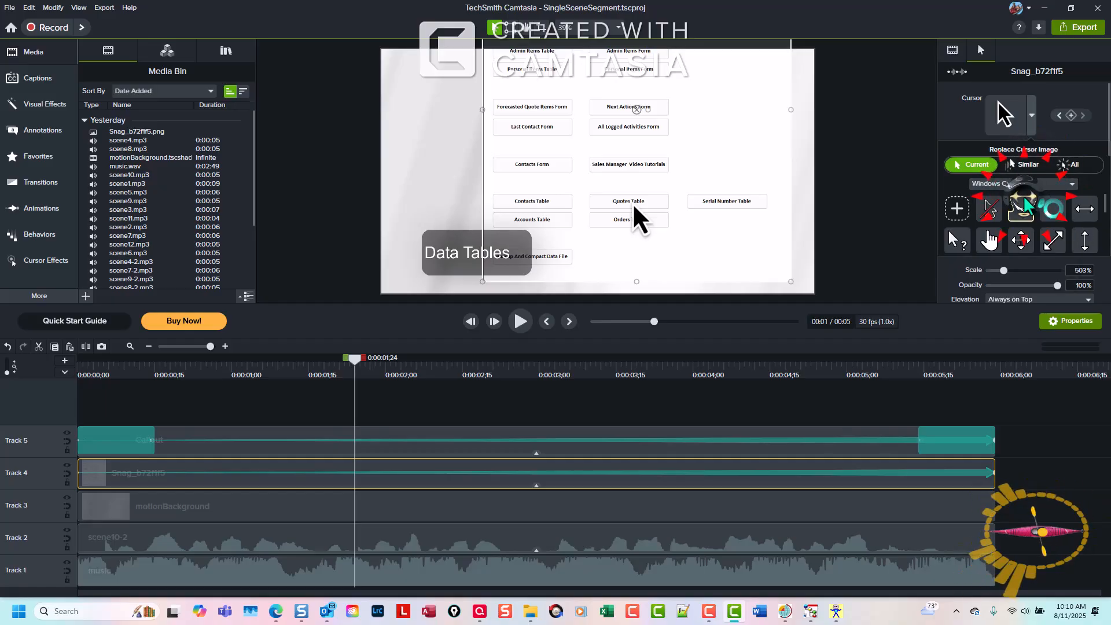
pyautogui.click(991, 242)
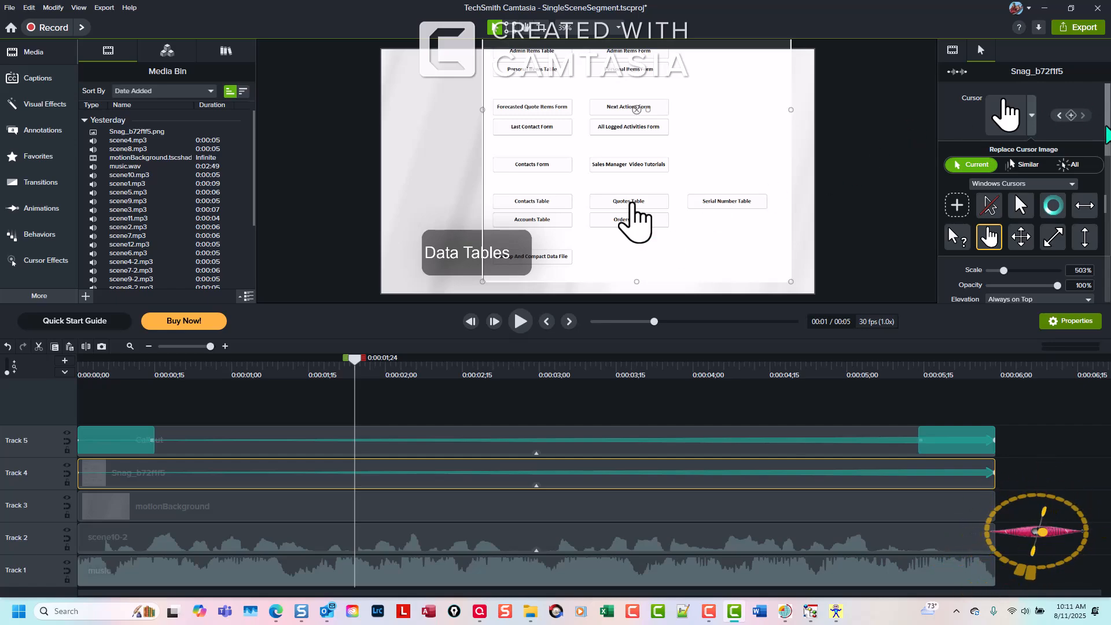
# Step: Add the Cursor Color effect to the selected Snag_b72f1f5 clip
pyautogui.scroll(-5, 1099, 173)
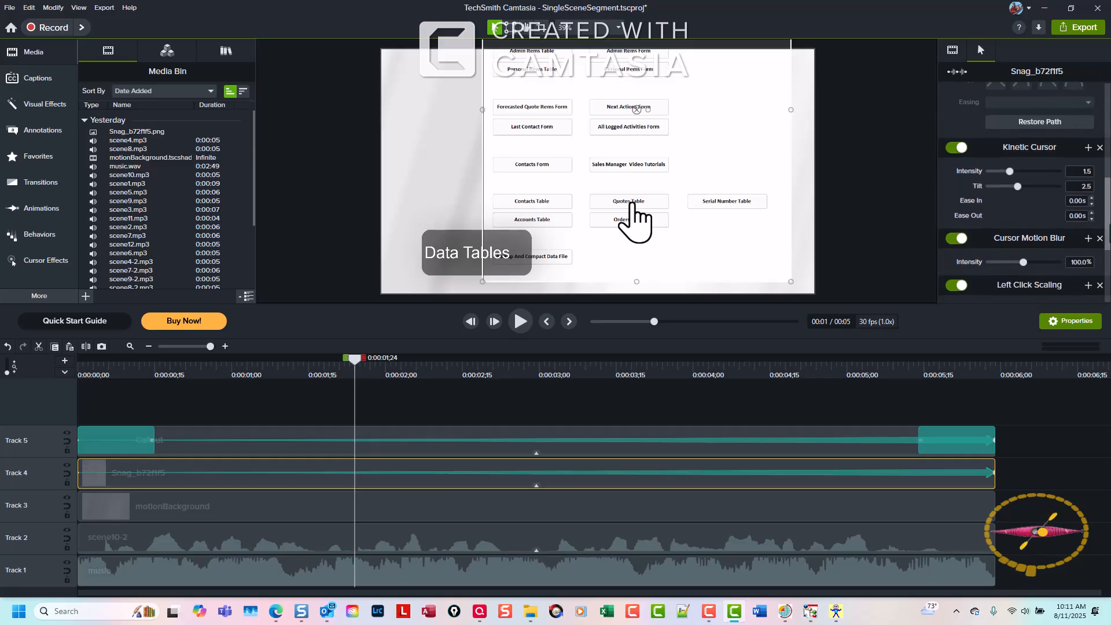
pyautogui.scroll(-3, 1025, 191)
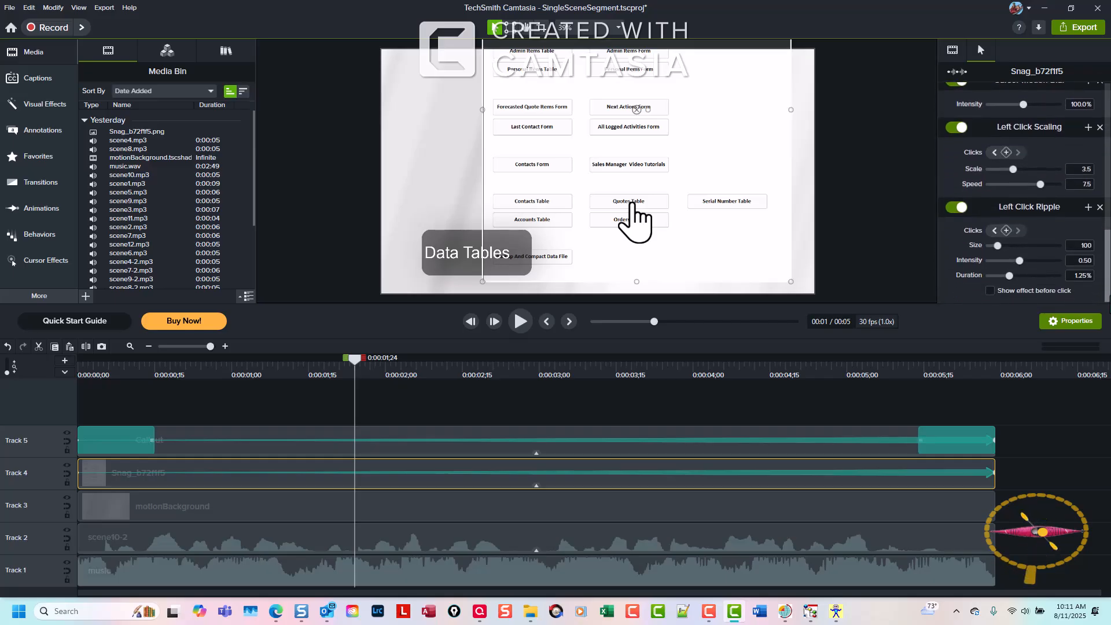
pyautogui.scroll(3, 1025, 191)
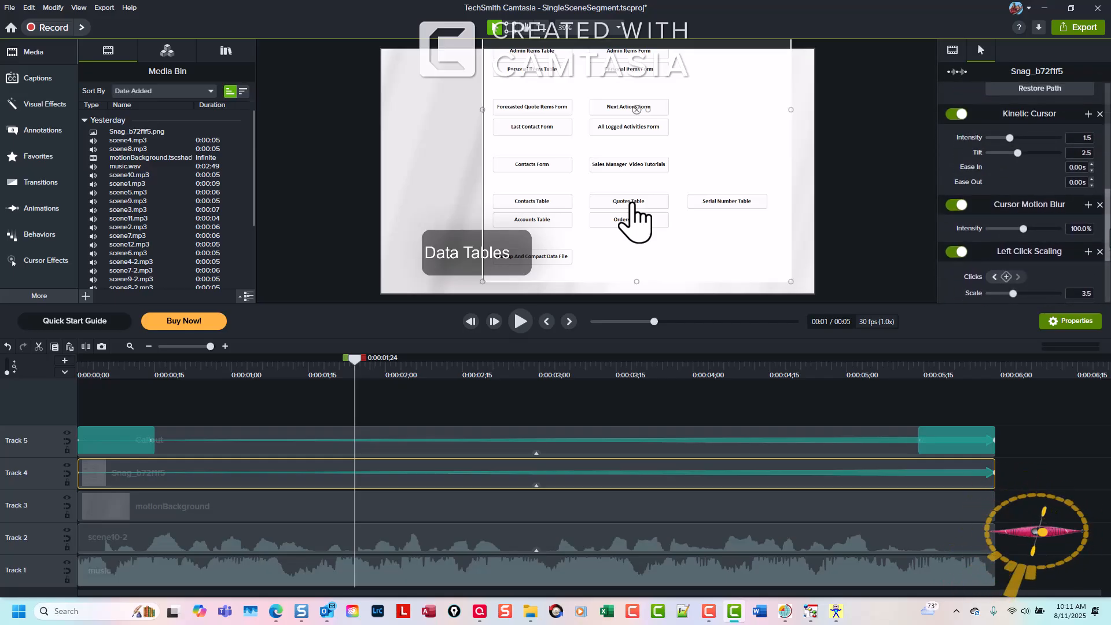
pyautogui.scroll(3, 1000, 164)
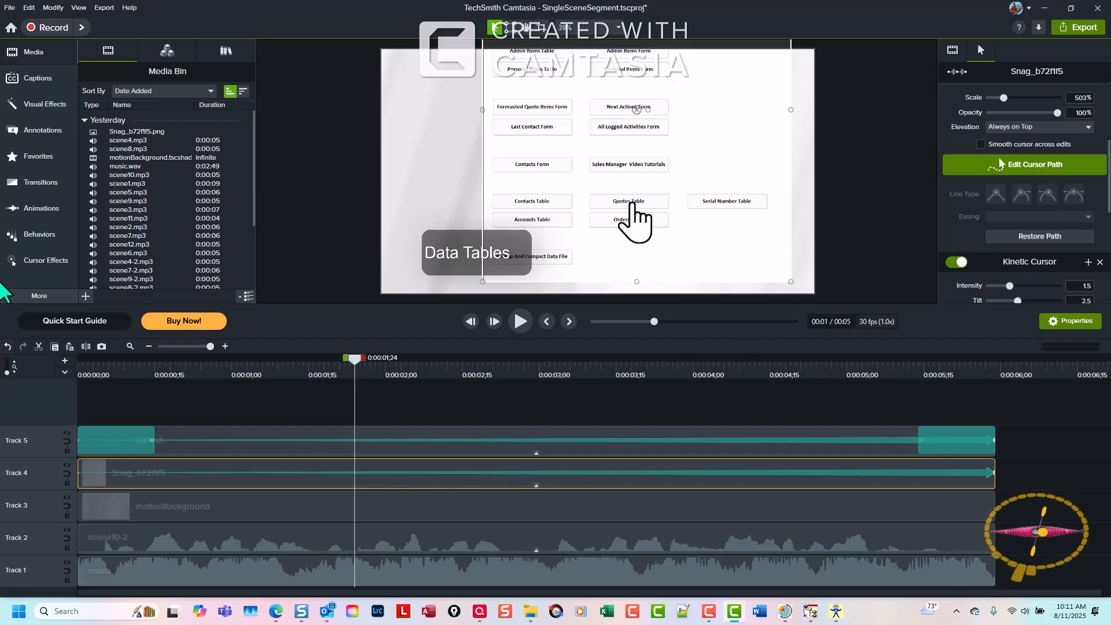
pyautogui.click(41, 258)
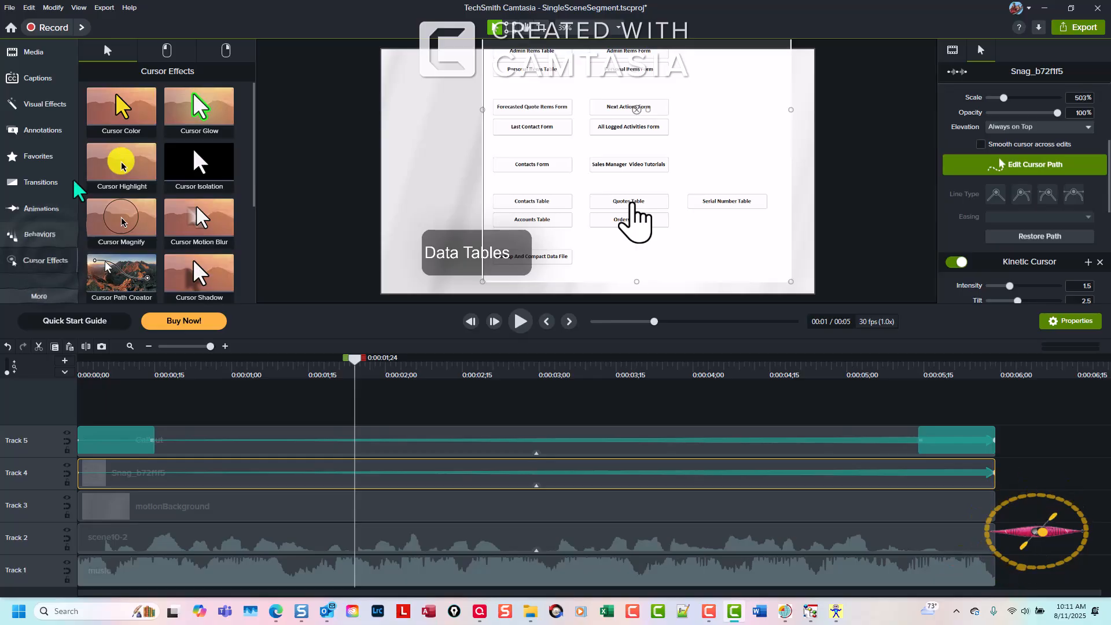
pyautogui.rightClick(136, 119)
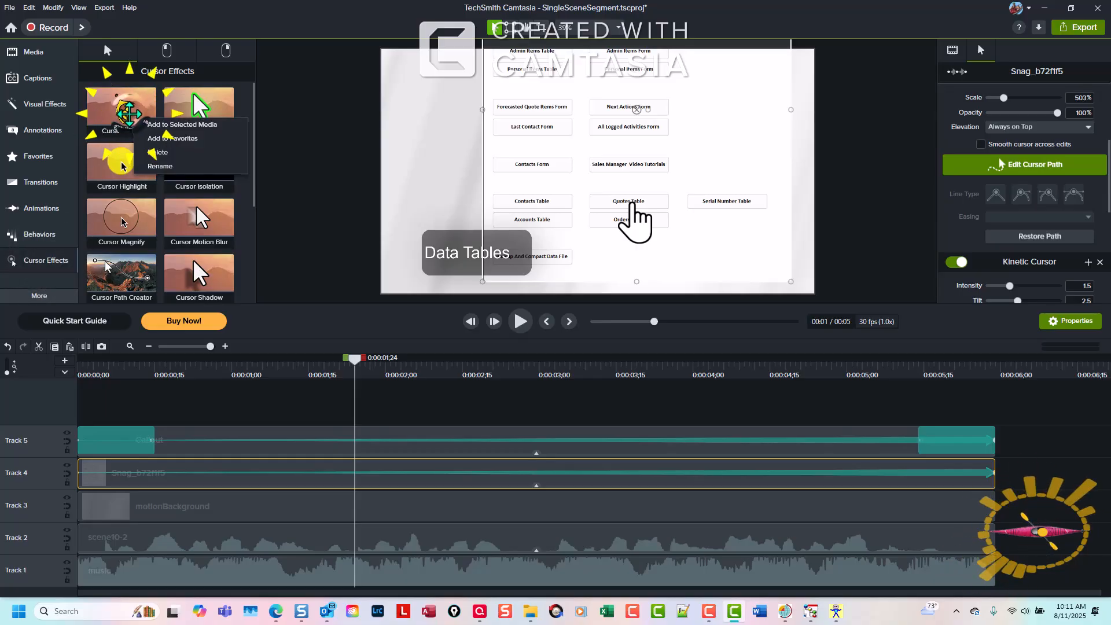
pyautogui.click(174, 124)
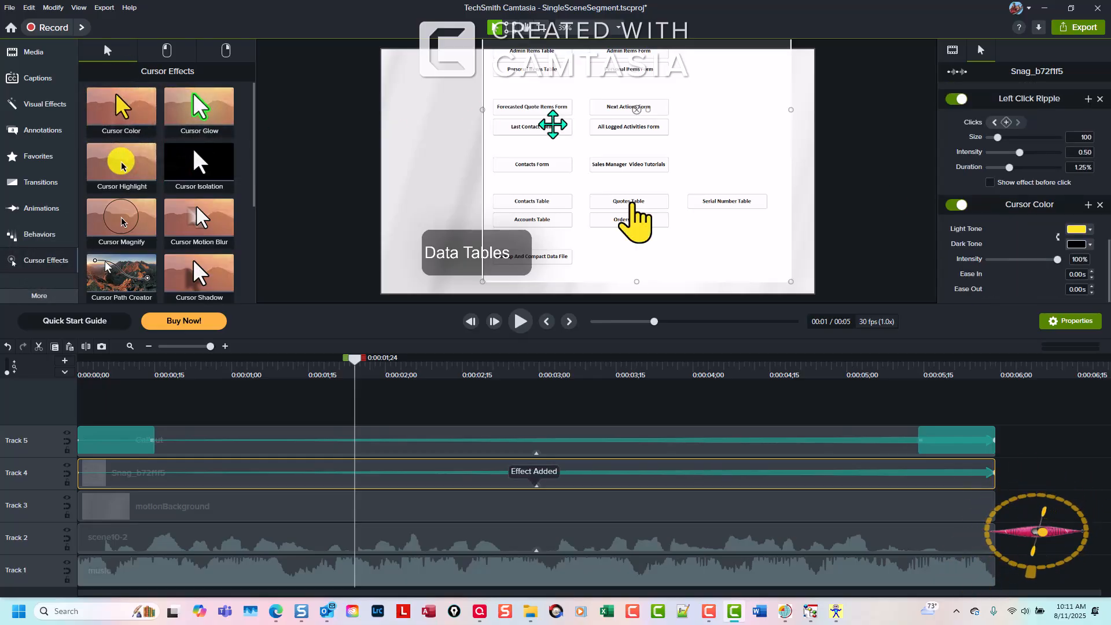
pyautogui.click(1078, 230)
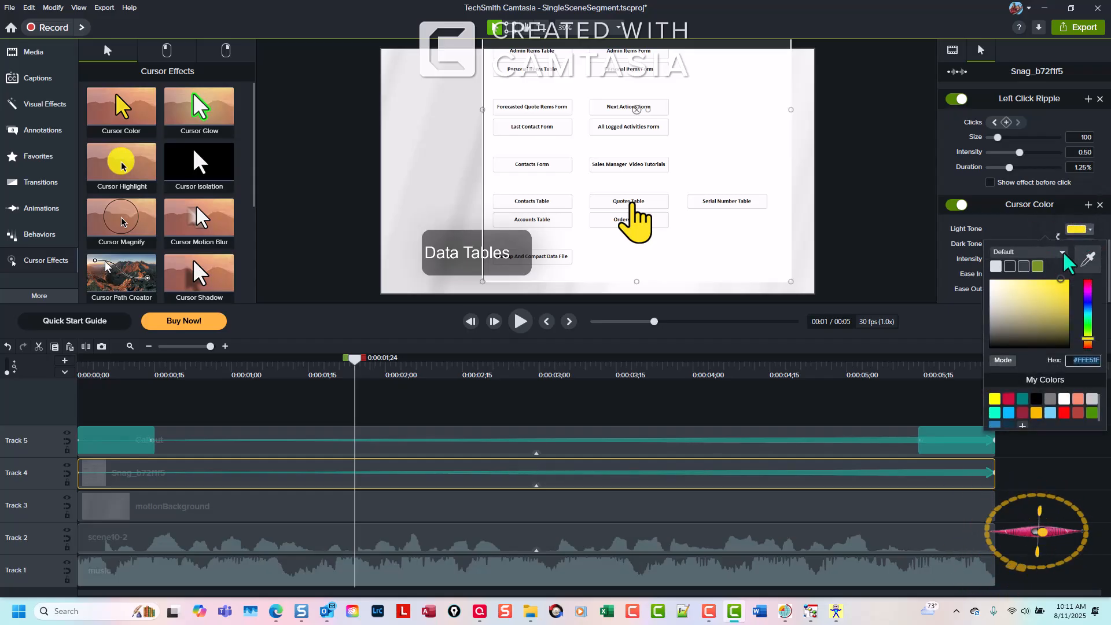
pyautogui.click(995, 412)
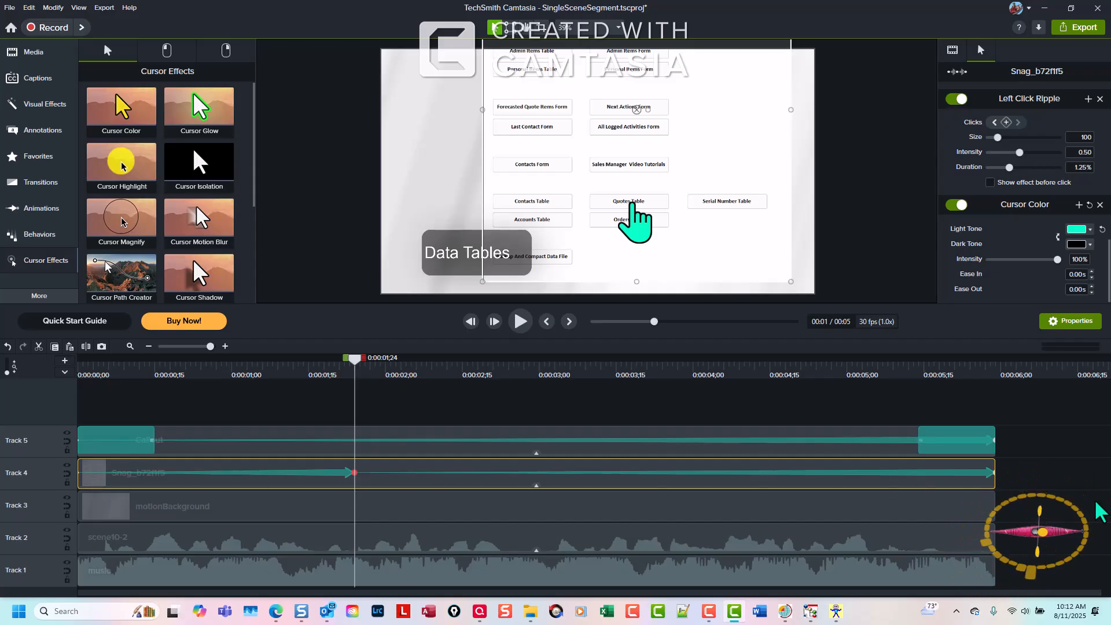
pyautogui.hotkey('ctrl', 'z')
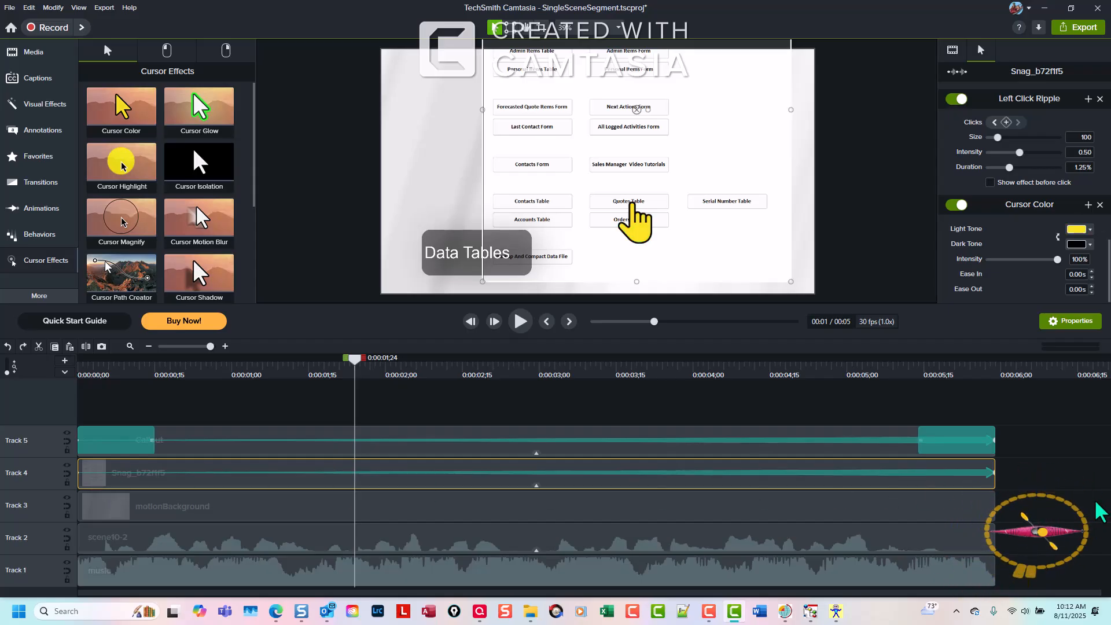
# Step: Set the Cursor Color effect's light tone to the saved turquoise at the start of the Snag_b72f1f5 clip
pyautogui.click(546, 322)
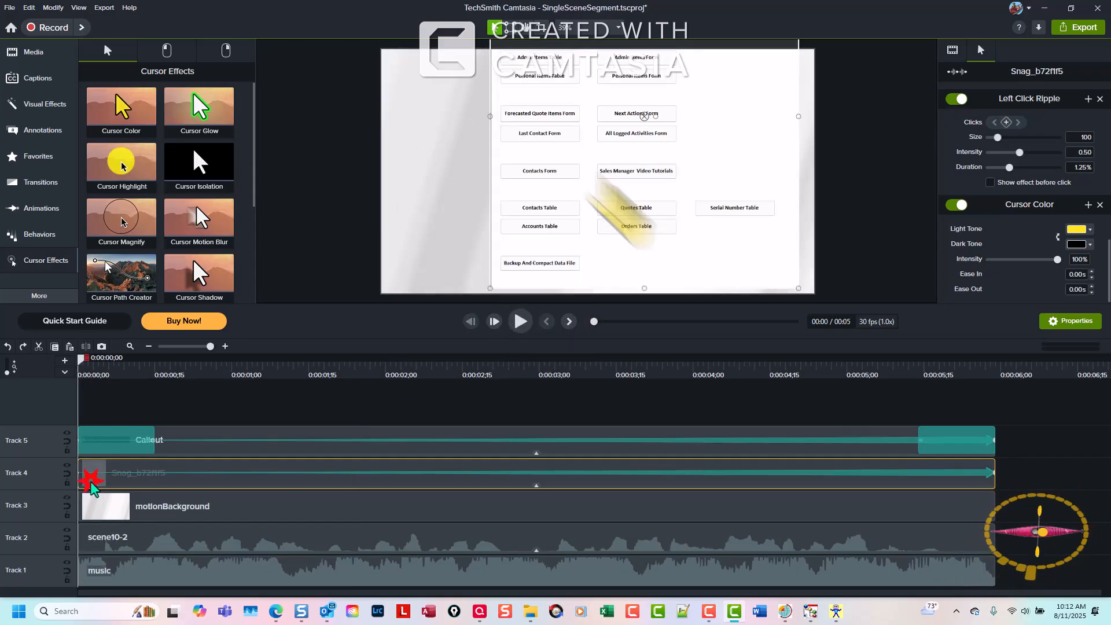
pyautogui.click(1076, 229)
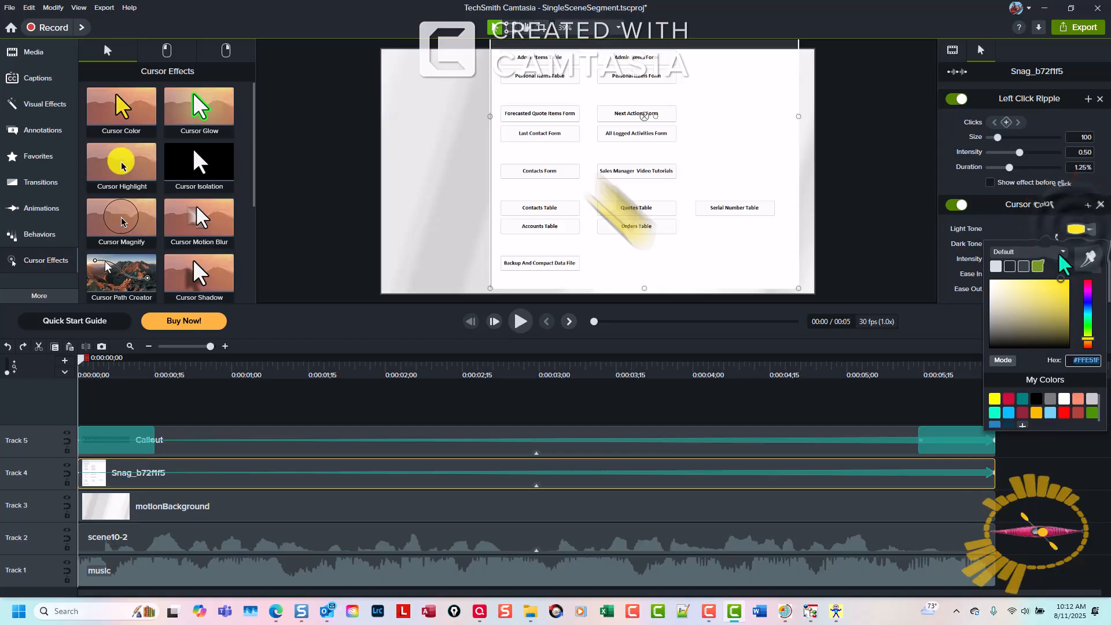
pyautogui.click(996, 415)
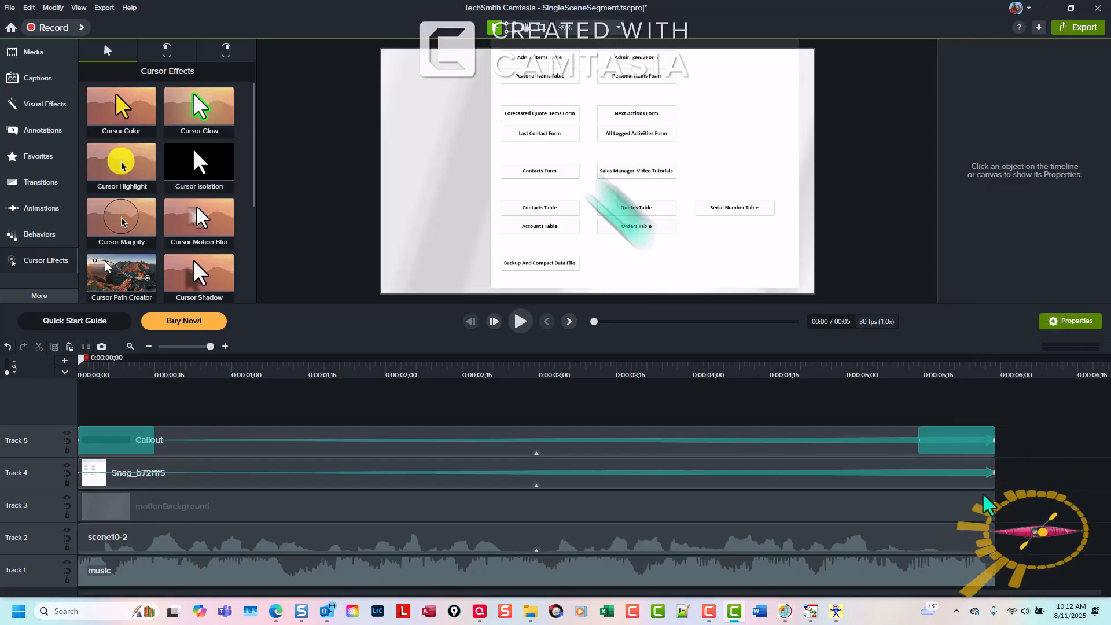
# Step: Set the Cursor Color light tone to the saved turquoise for the Track 4 animation at the end of the clip
pyautogui.click(991, 472)
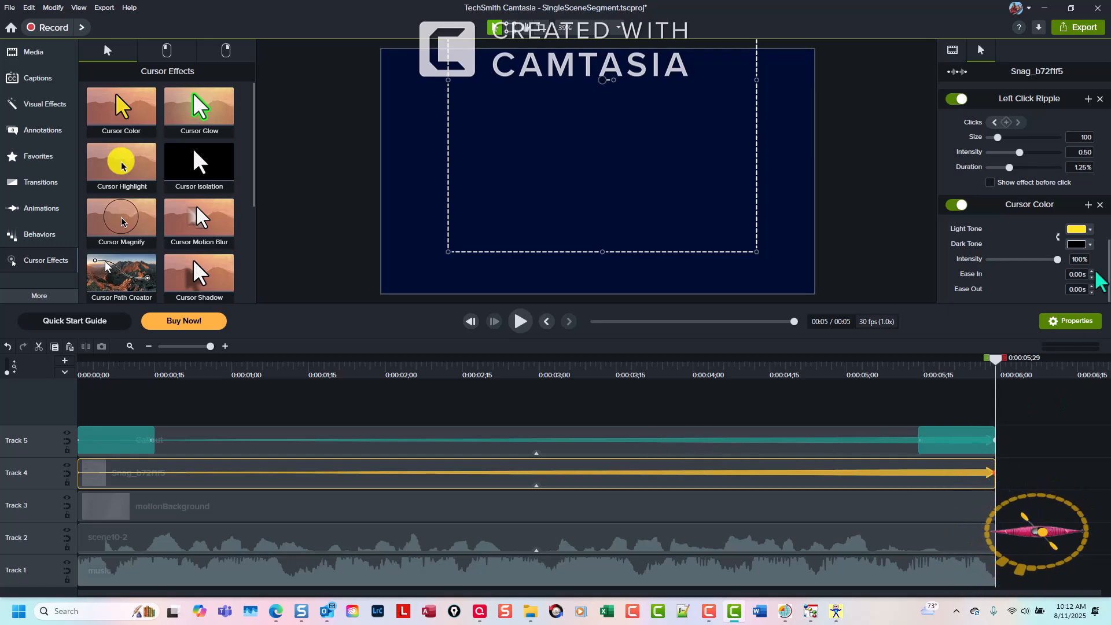
pyautogui.click(1079, 230)
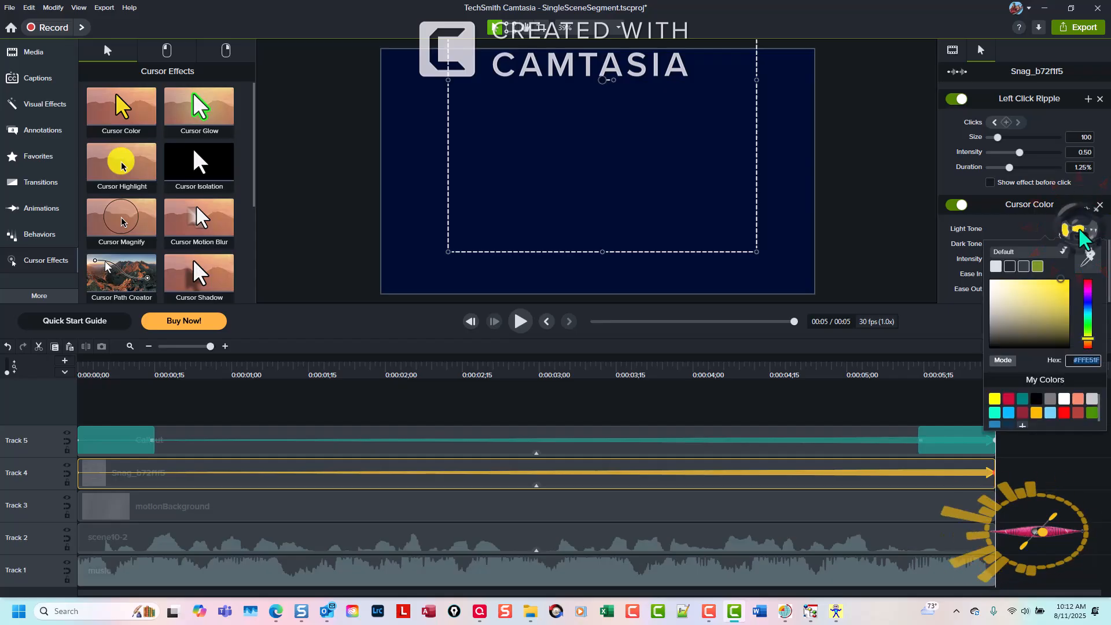
pyautogui.click(995, 413)
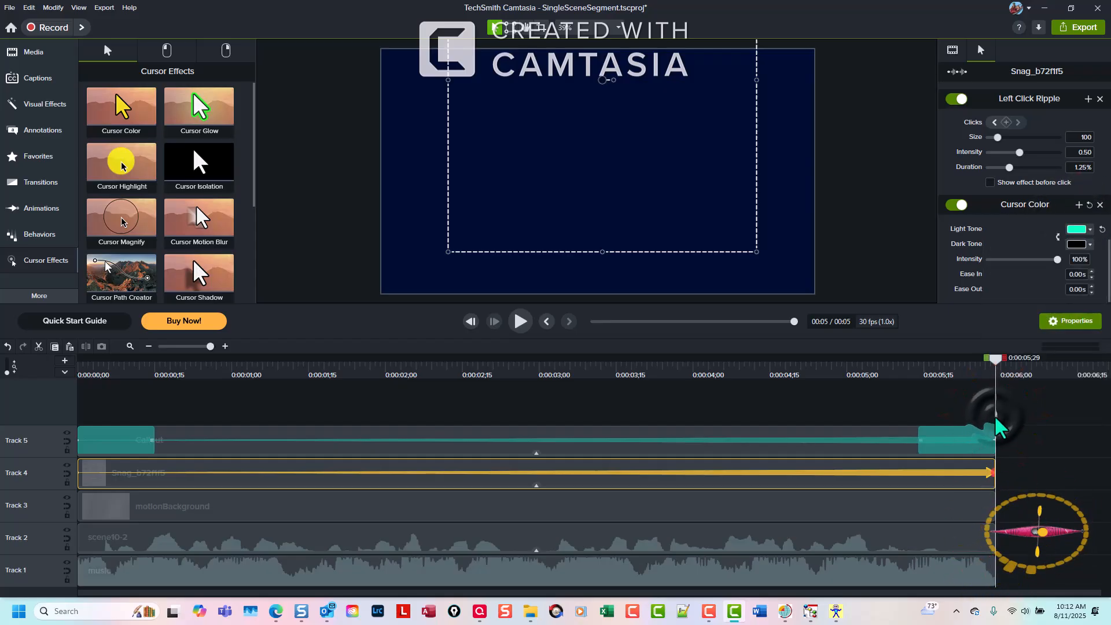
# Step: Play the project from the beginning to preview the recolored hand cursor, and pause it near the end
pyautogui.moveTo(998, 368); pyautogui.dragTo(76, 370)
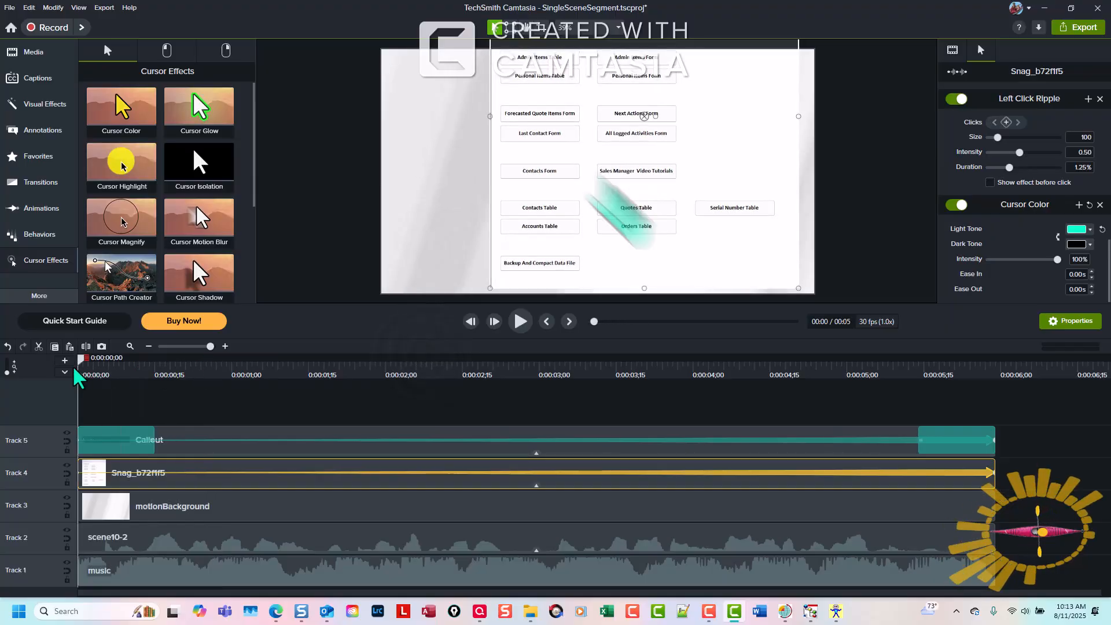
pyautogui.click(521, 321)
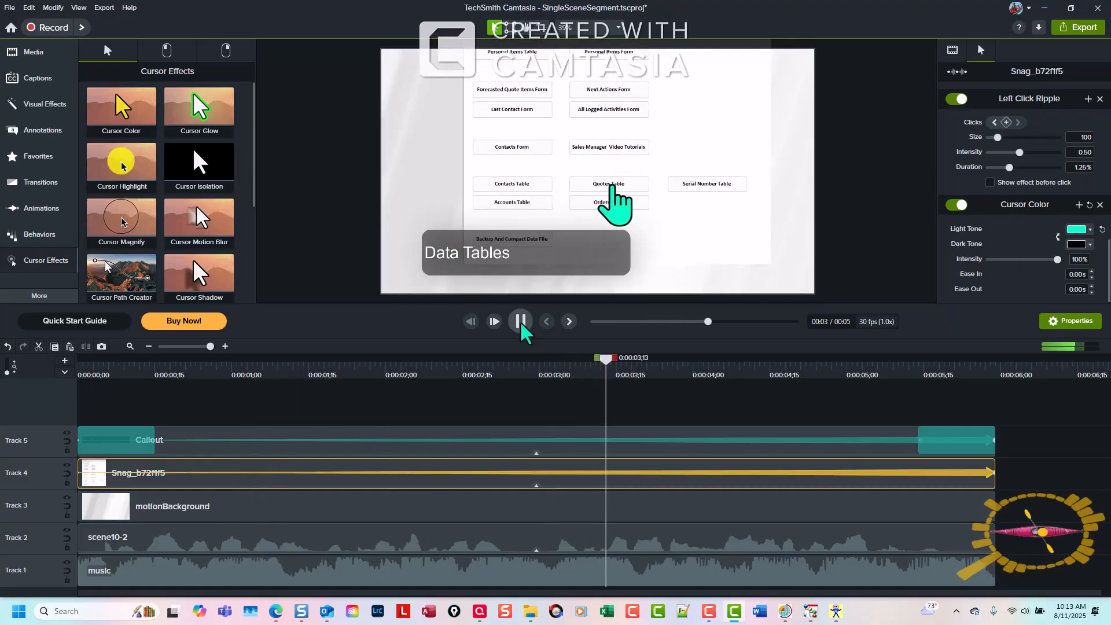
pyautogui.click(521, 322)
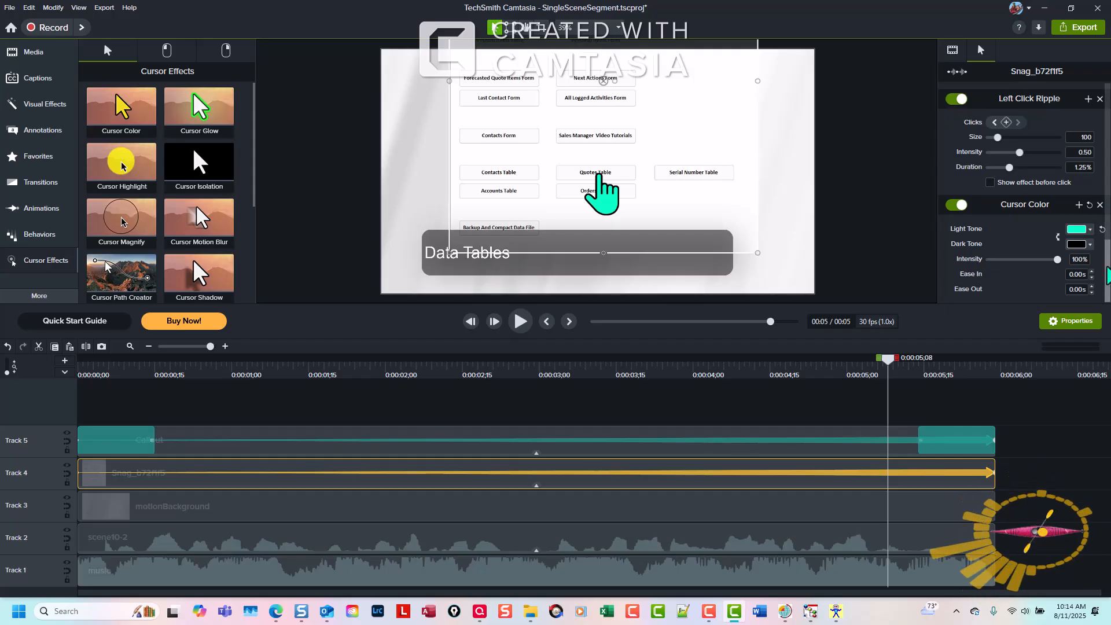
# Step: Open the Snag_b72f1f5 clip's cursor path for editing and try moving its point at Quotes Table to just below Contacts Table
pyautogui.scroll(10, 1001, 289)
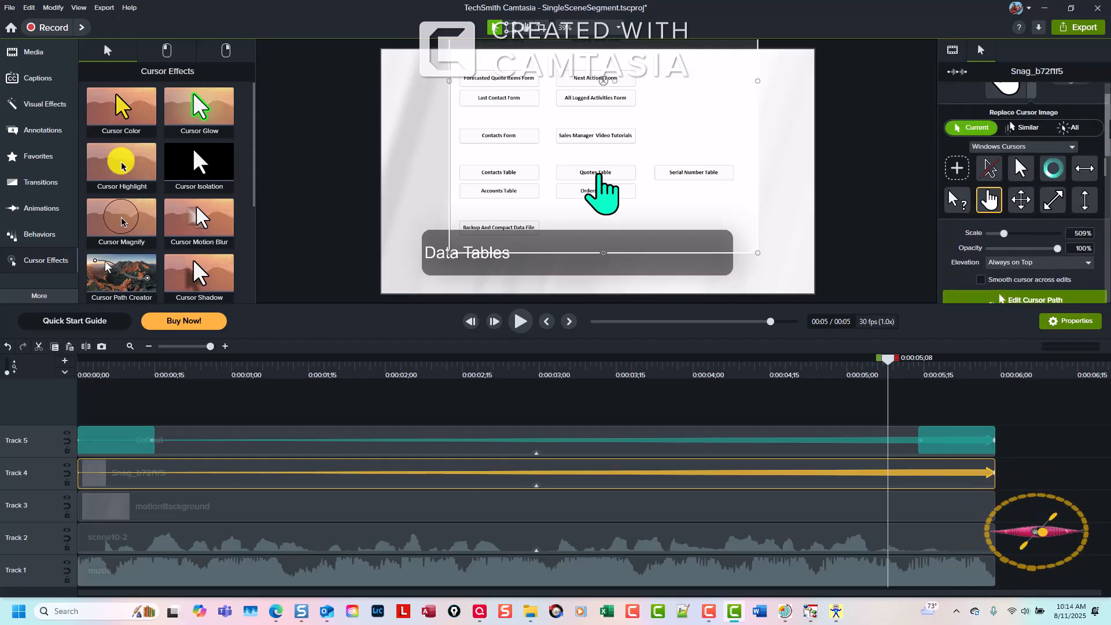
pyautogui.scroll(-3, 1024, 191)
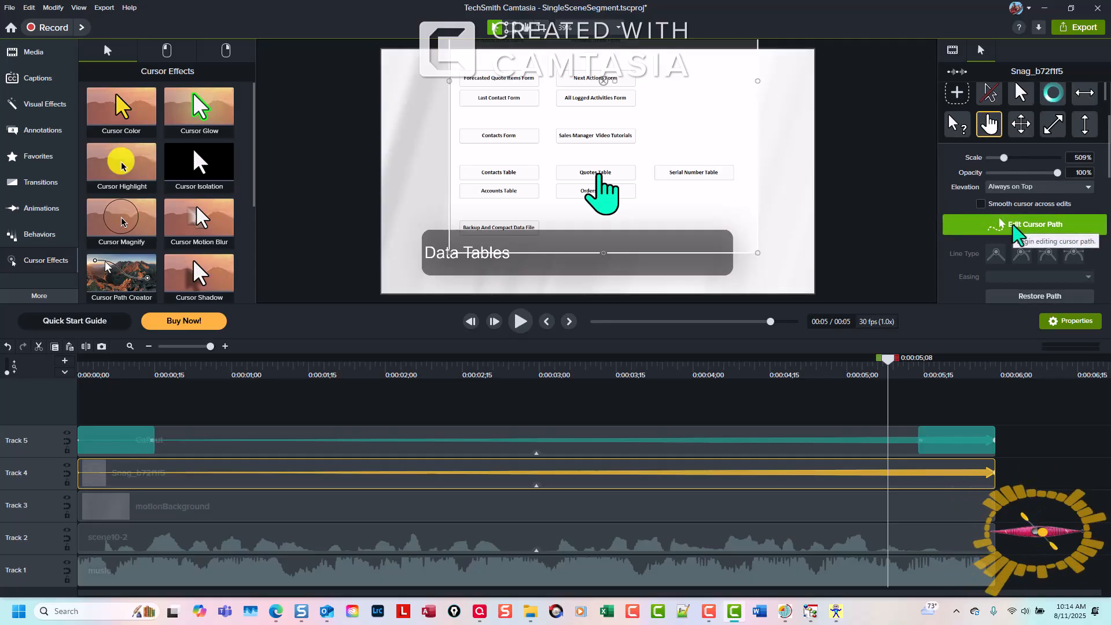
pyautogui.click(1033, 232)
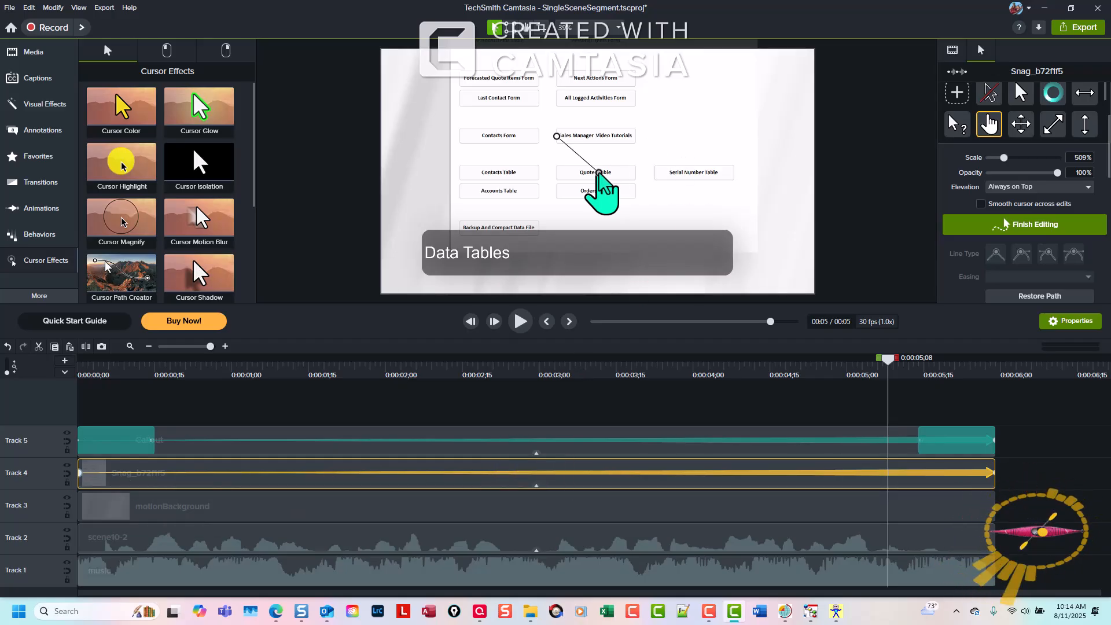
pyautogui.click(599, 173)
pyautogui.moveTo(599, 173); pyautogui.dragTo(575, 169)
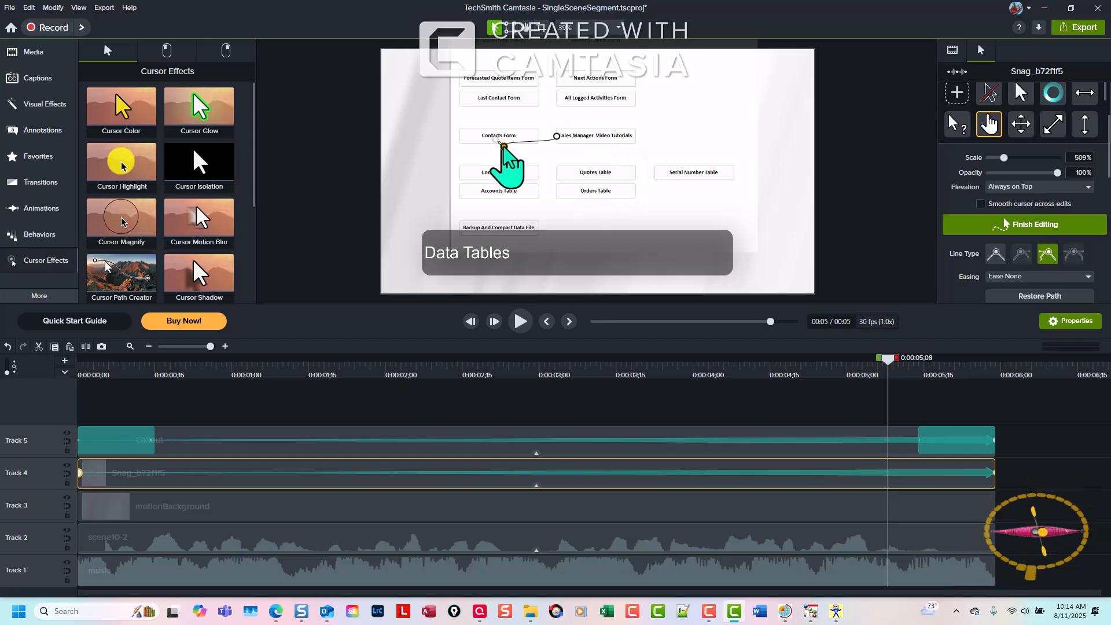
pyautogui.moveTo(504, 146); pyautogui.dragTo(498, 178)
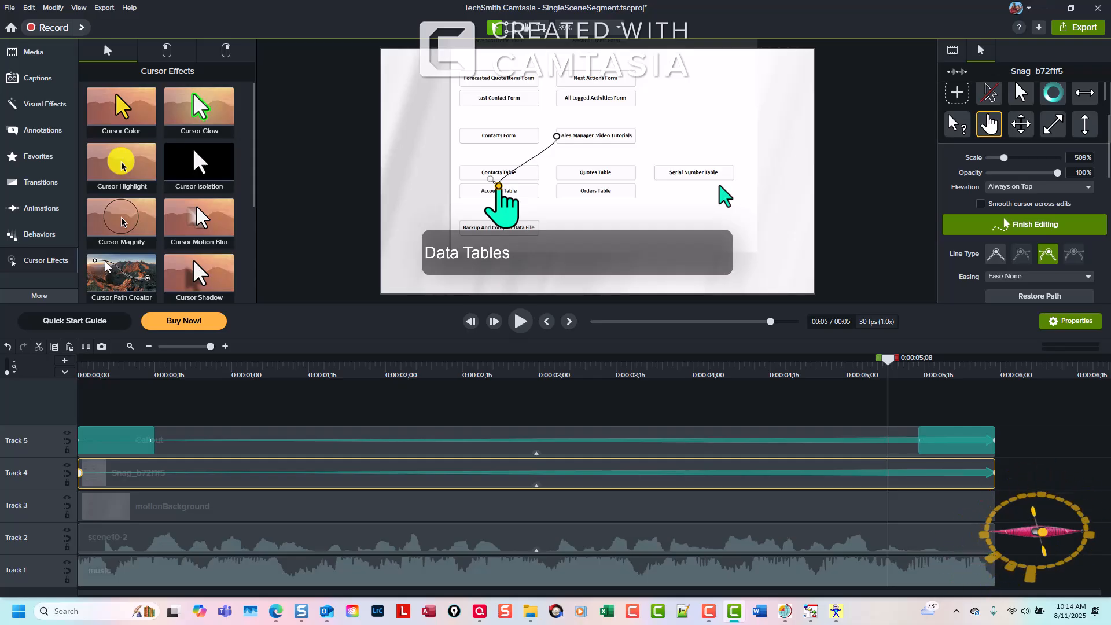
# Step: Restore the clip's original cursor path, reopen it for editing, and move its start point to just below the Contacts Table button
pyautogui.scroll(-3, 1107, 210)
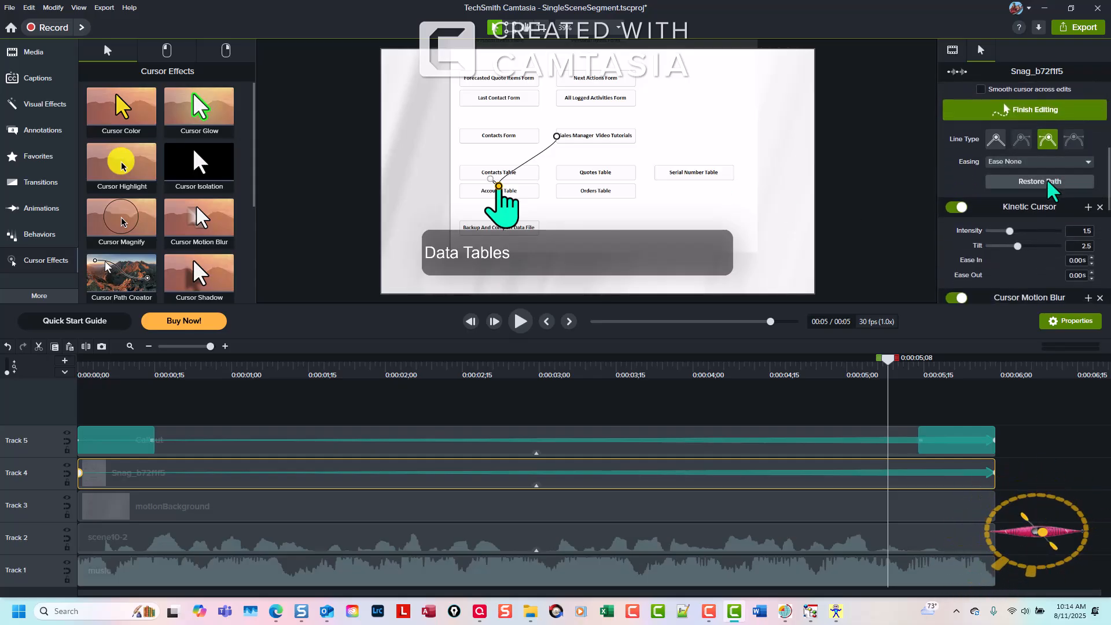
pyautogui.click(1050, 183)
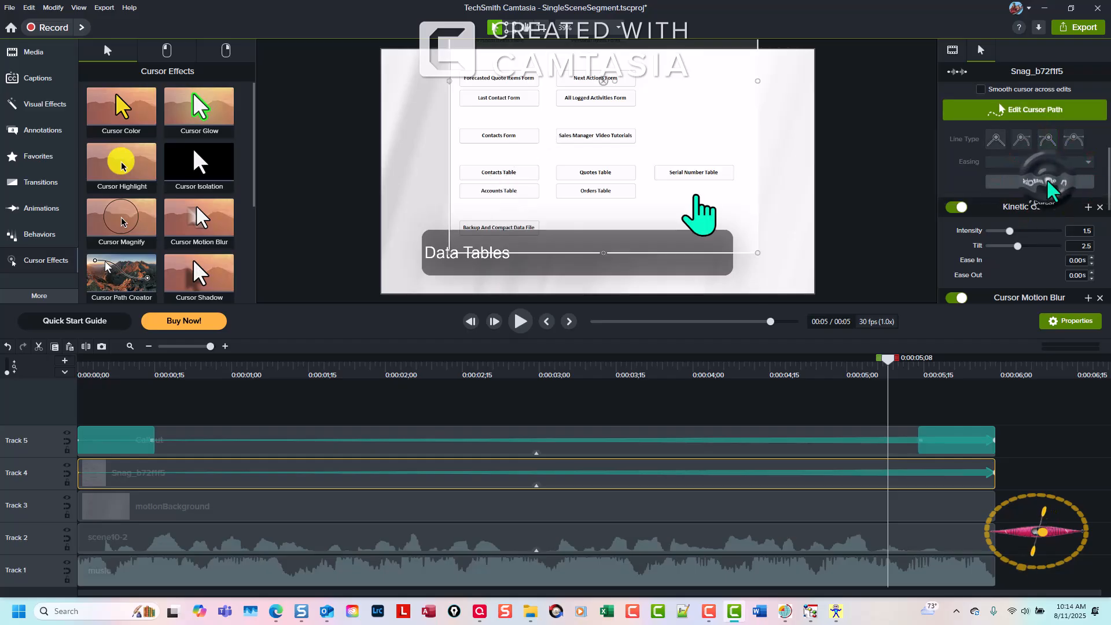
pyautogui.click(1045, 113)
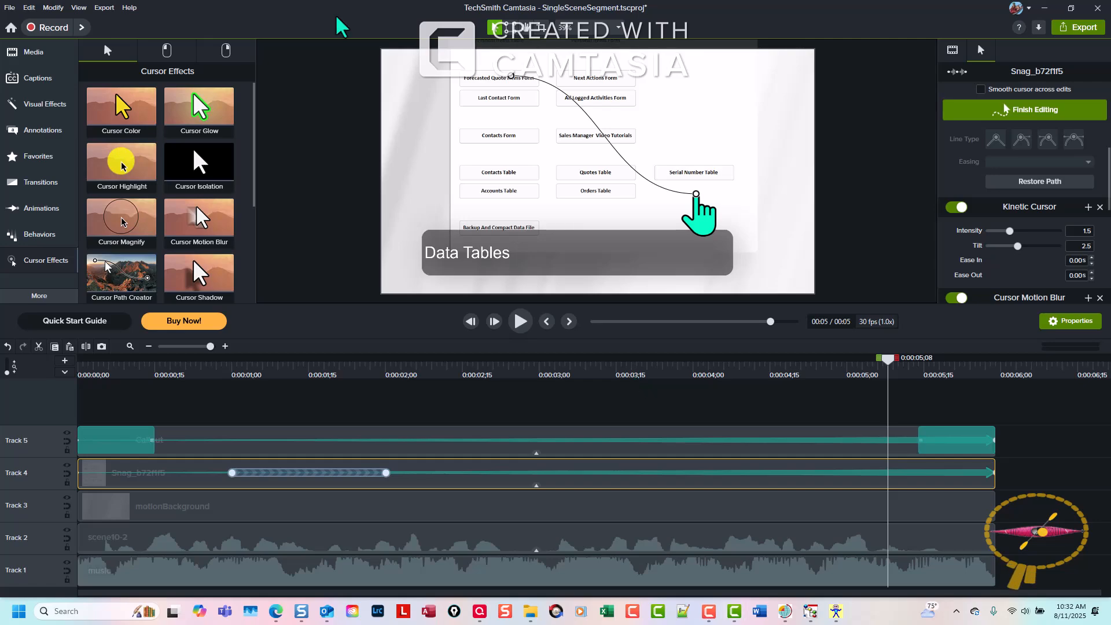
pyautogui.click(232, 473)
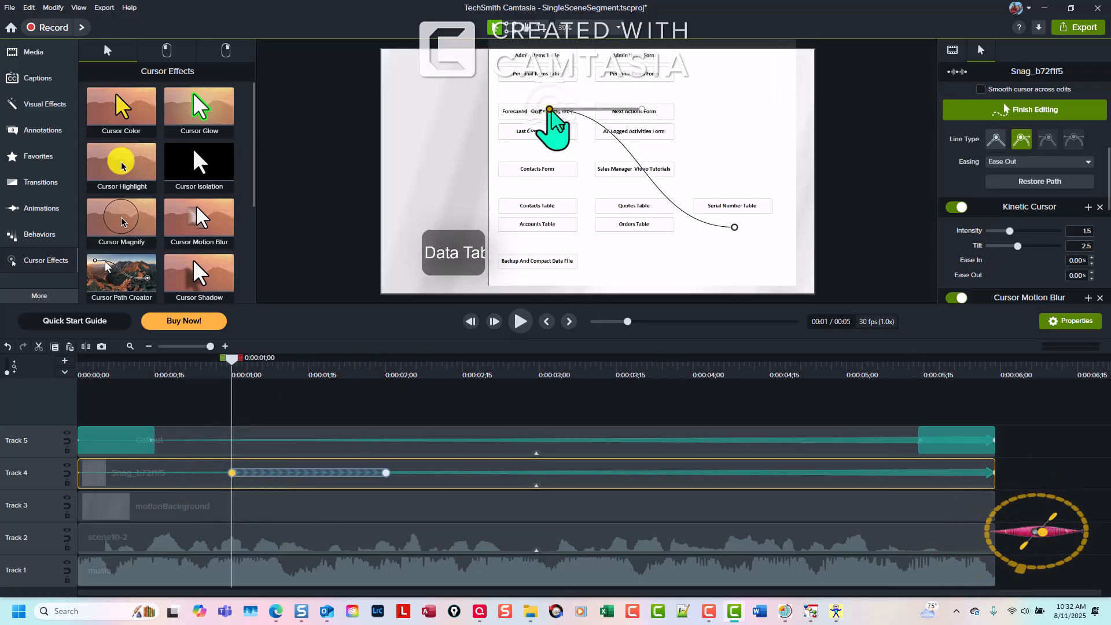
pyautogui.moveTo(550, 113); pyautogui.dragTo(539, 222)
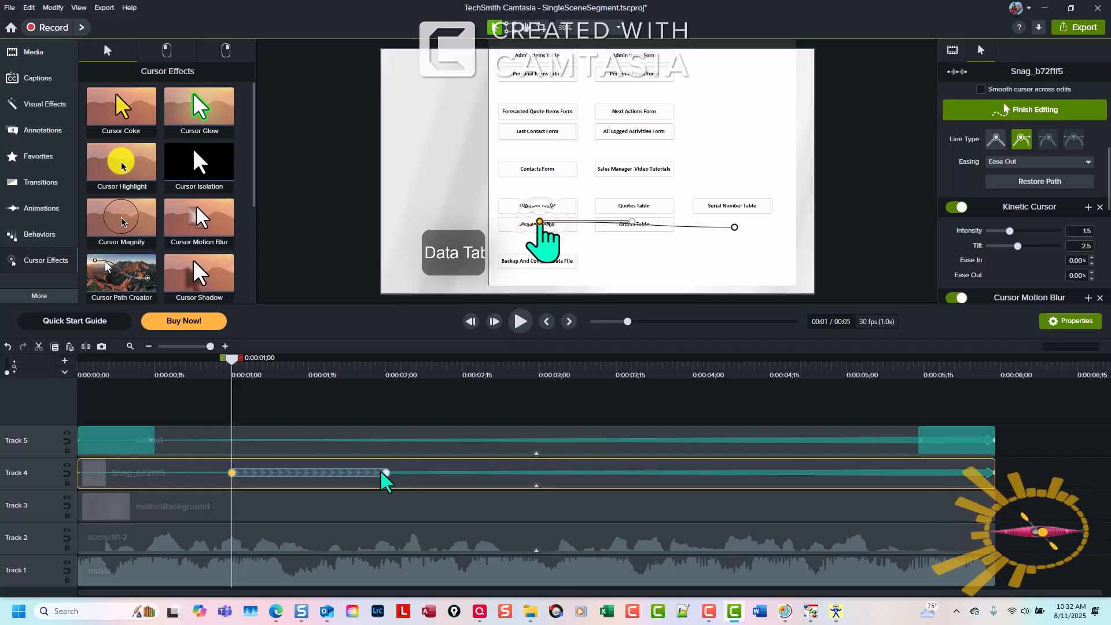
# Step: Move the cursor path's end point just below the Serial Number Table button and shift it to 0:00:05;04 on the timeline
pyautogui.click(384, 472)
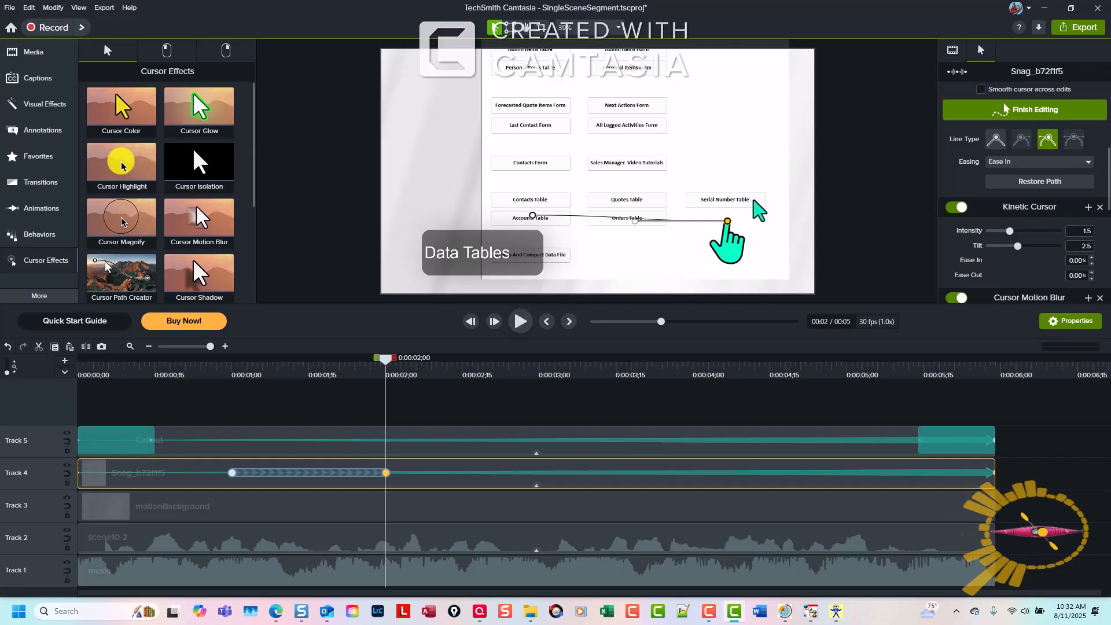
pyautogui.moveTo(728, 221); pyautogui.dragTo(739, 212)
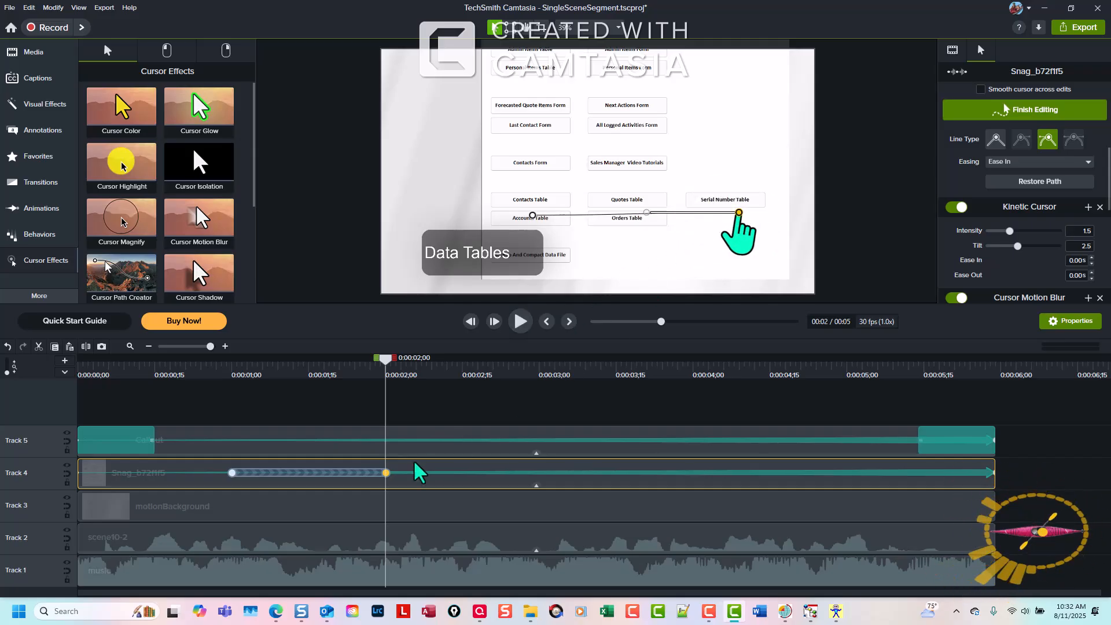
pyautogui.moveTo(386, 473); pyautogui.dragTo(868, 472)
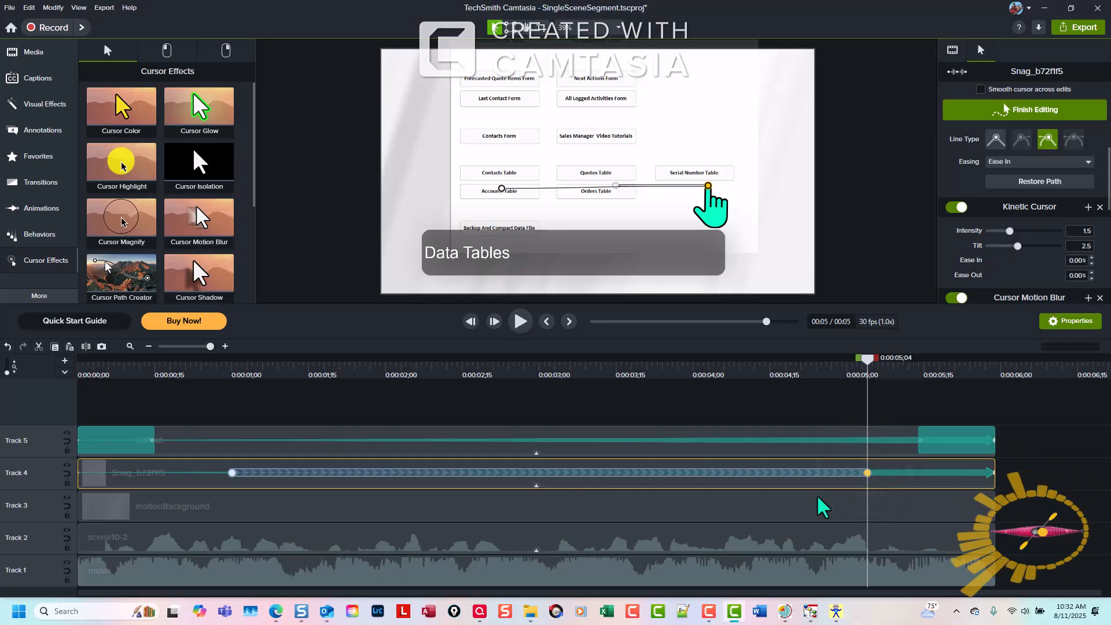
# Step: Play the project from the beginning to preview the hand moving between Contacts Table and Serial Number Table, pausing near the end
pyautogui.click(547, 322)
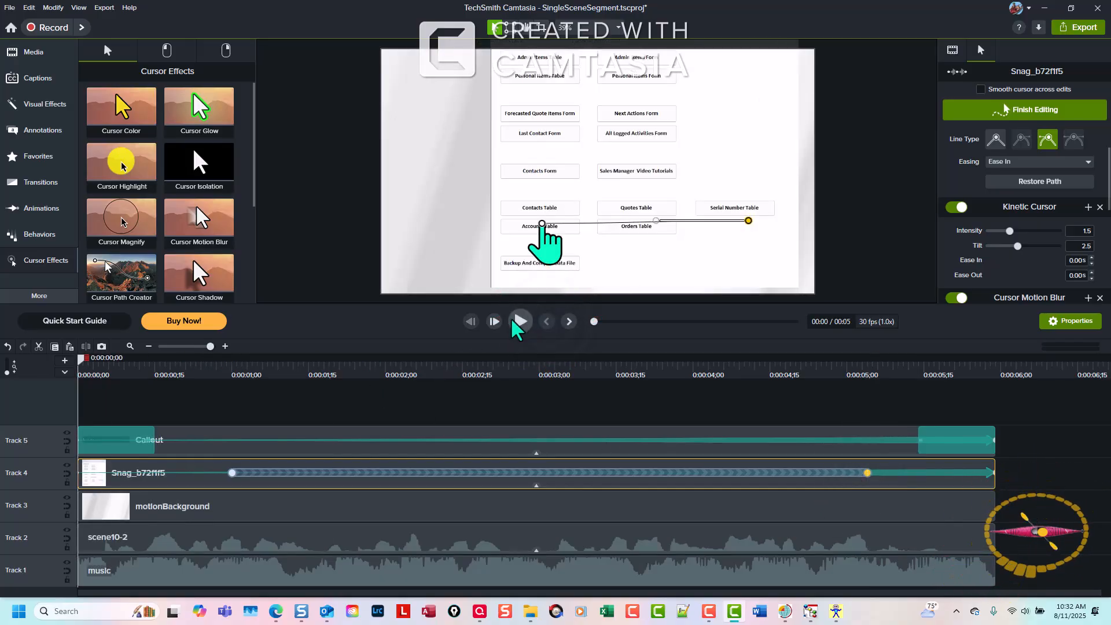
pyautogui.click(521, 321)
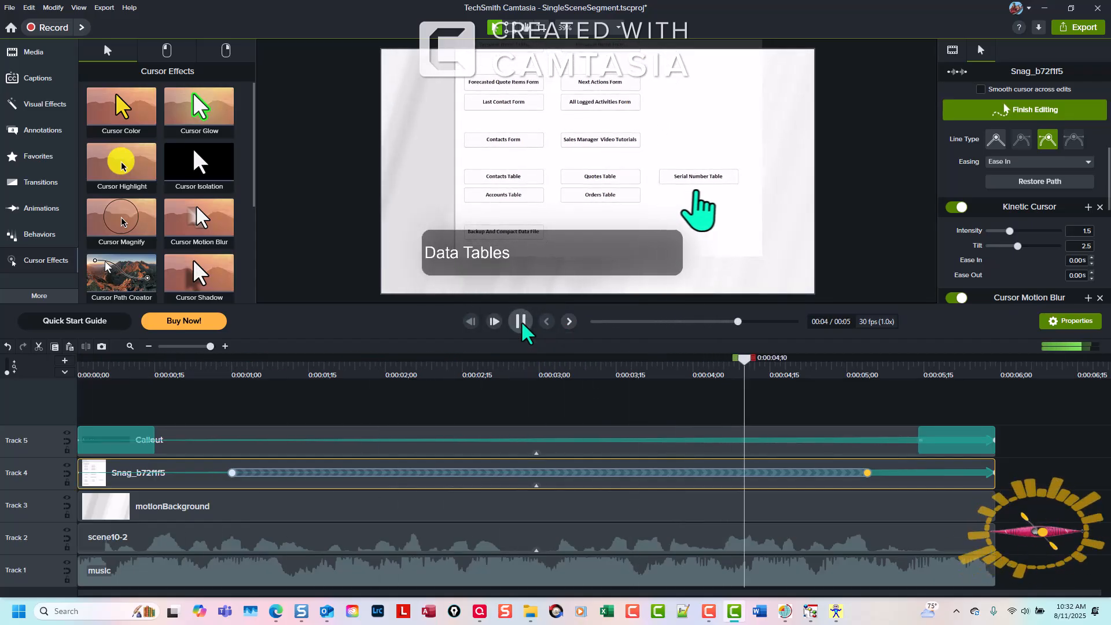
pyautogui.click(520, 320)
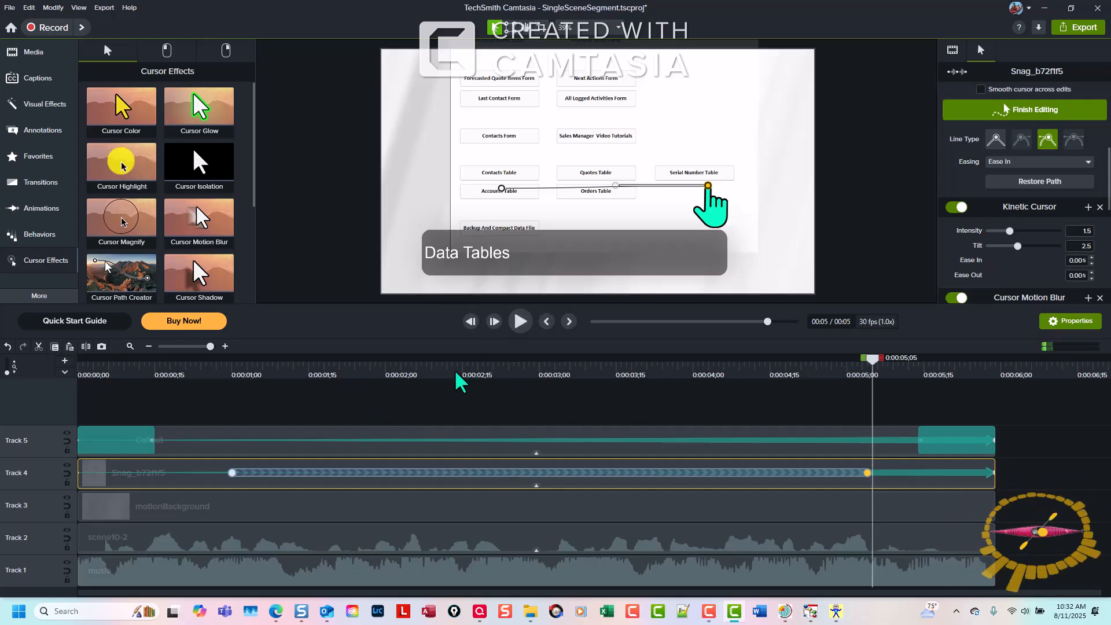
# Step: Add a cursor point to the Track 4 path at 0:00:03;09 and position it just below the Quotes Table button
pyautogui.click(352, 366)
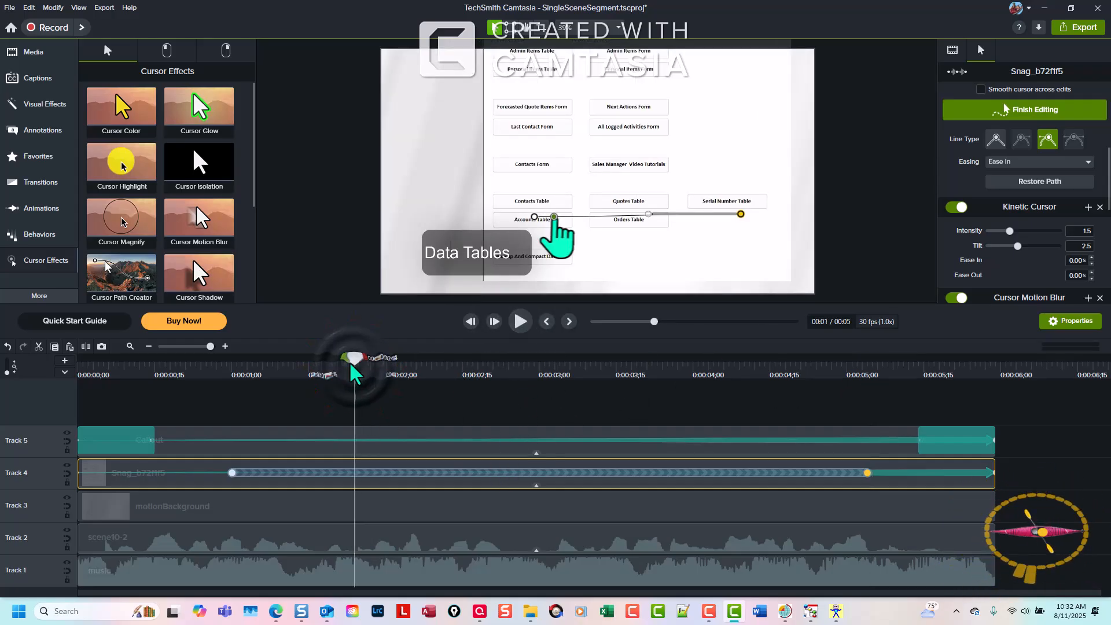
pyautogui.press('space')
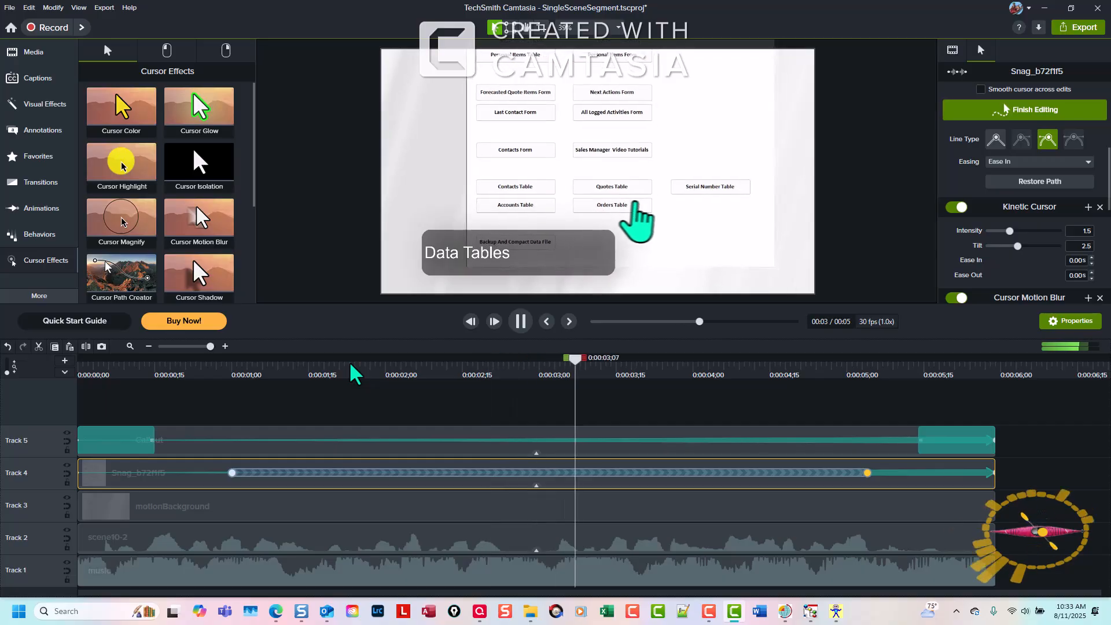
pyautogui.press('space')
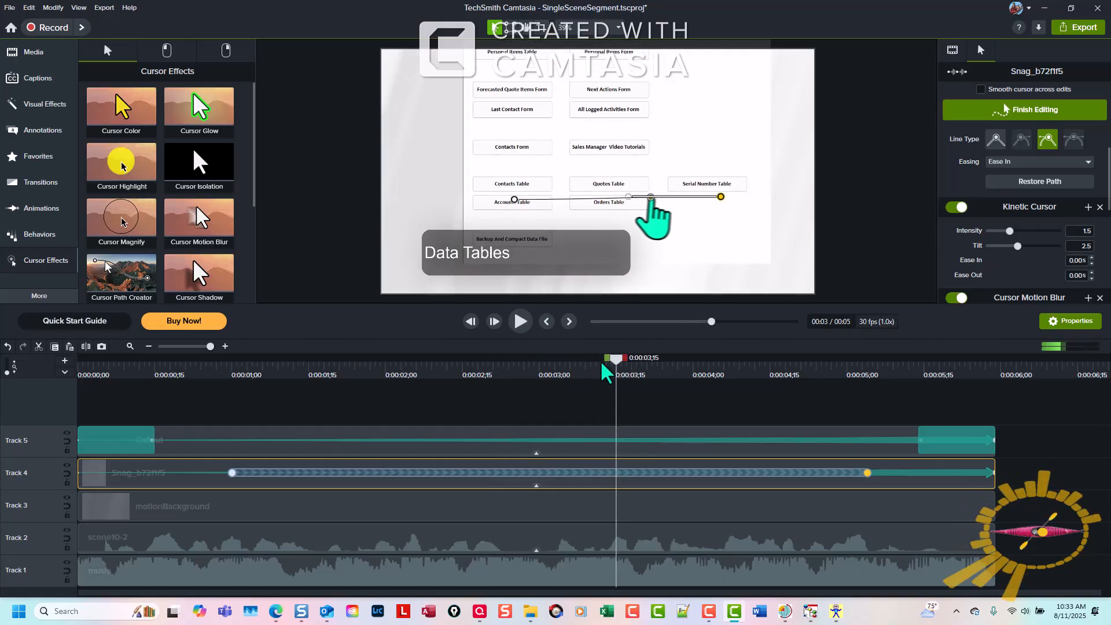
pyautogui.moveTo(616, 360); pyautogui.dragTo(587, 360)
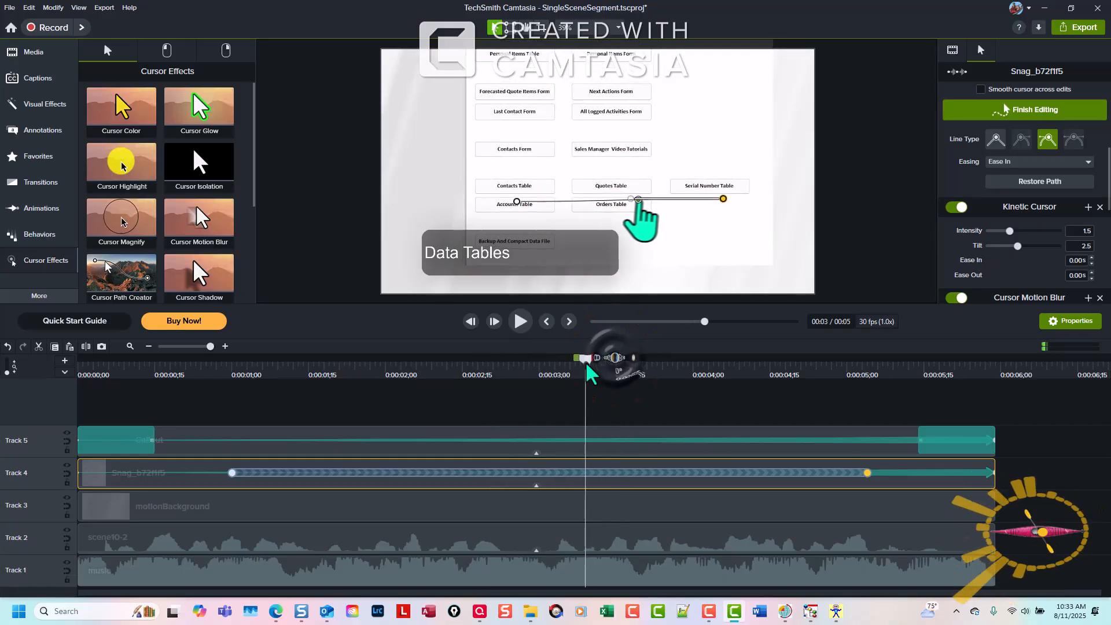
pyautogui.rightClick(582, 470)
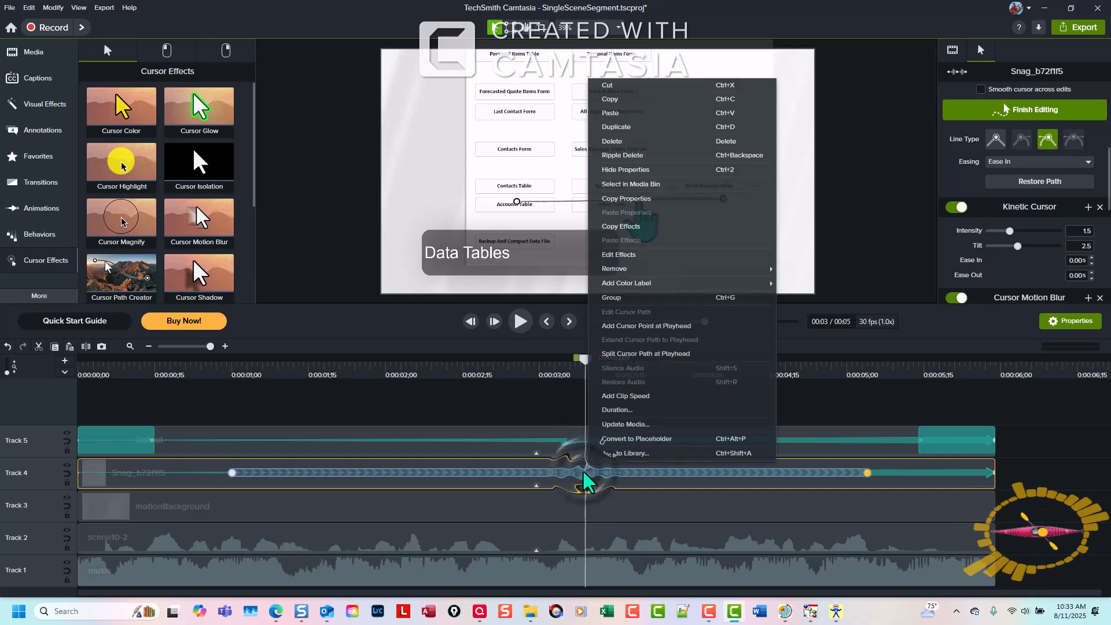
pyautogui.click(640, 326)
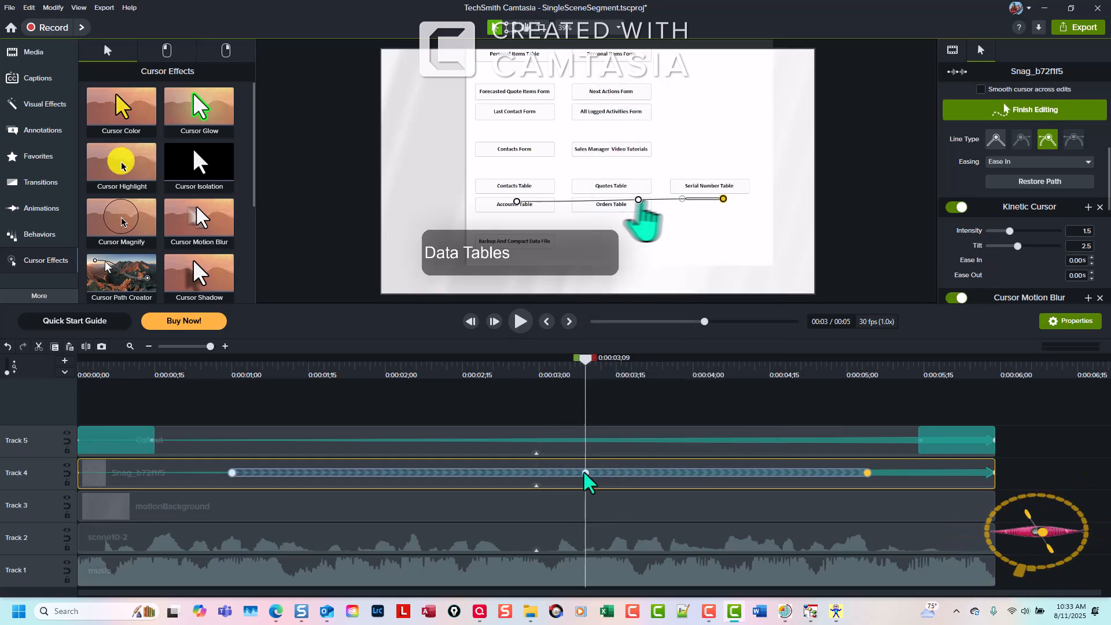
pyautogui.click(583, 472)
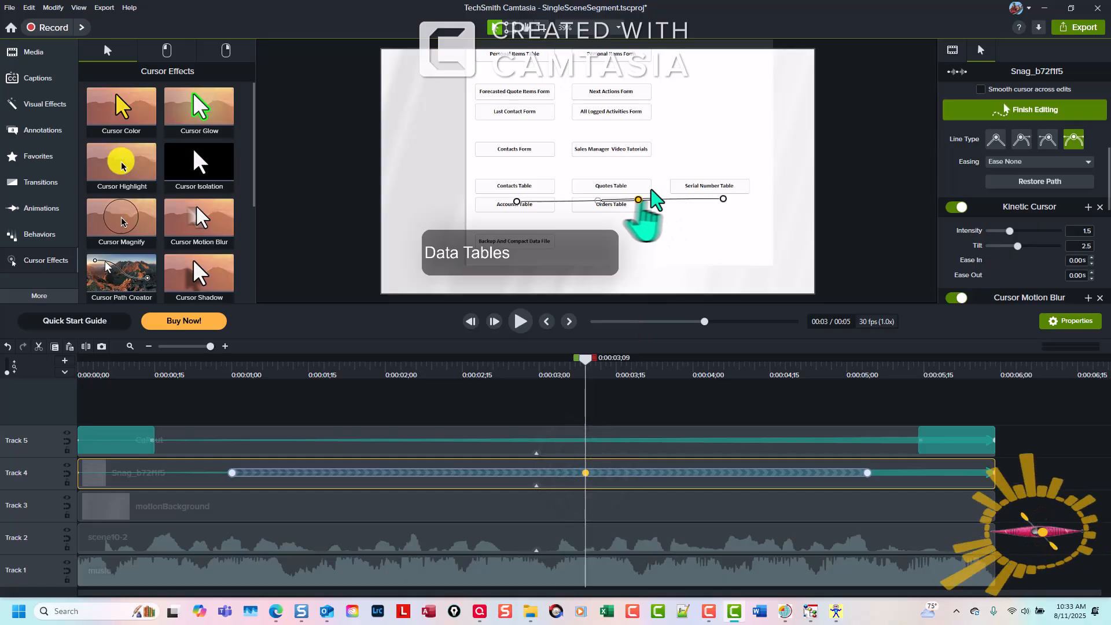
pyautogui.moveTo(637, 199); pyautogui.dragTo(609, 197)
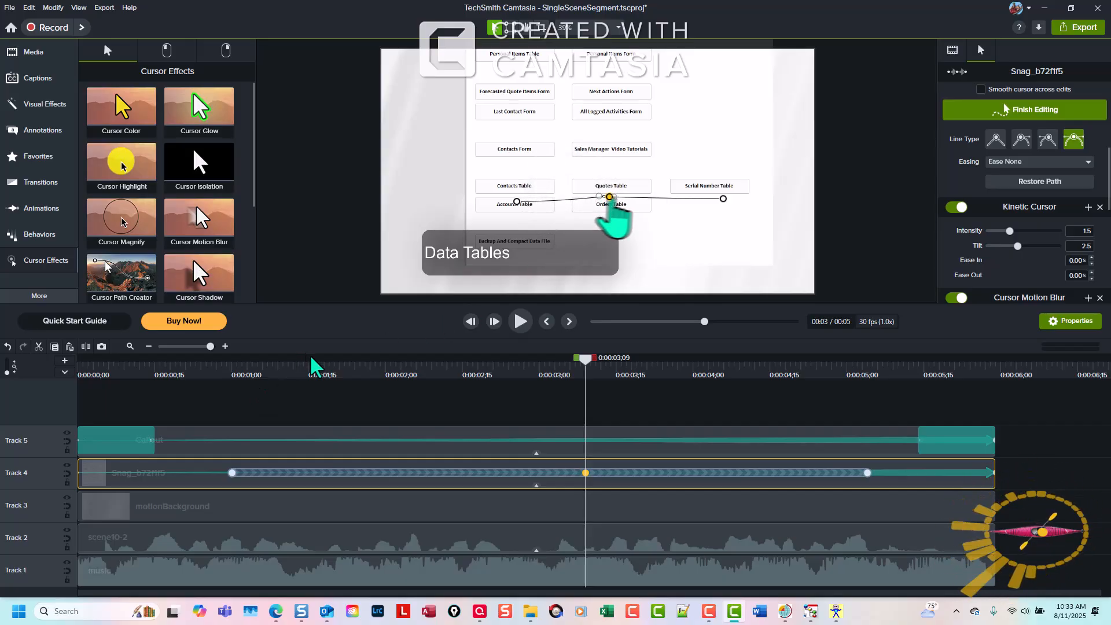
# Step: Preview the three-point cursor path from the beginning of the project and pause near the end of the clip
pyautogui.click(548, 326)
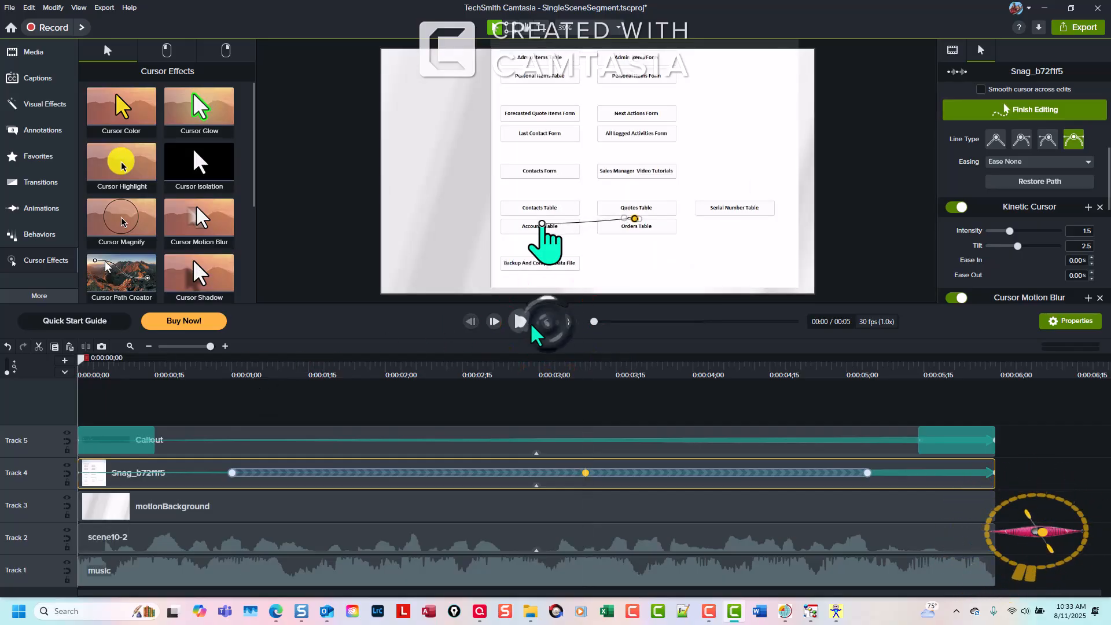
pyautogui.click(516, 323)
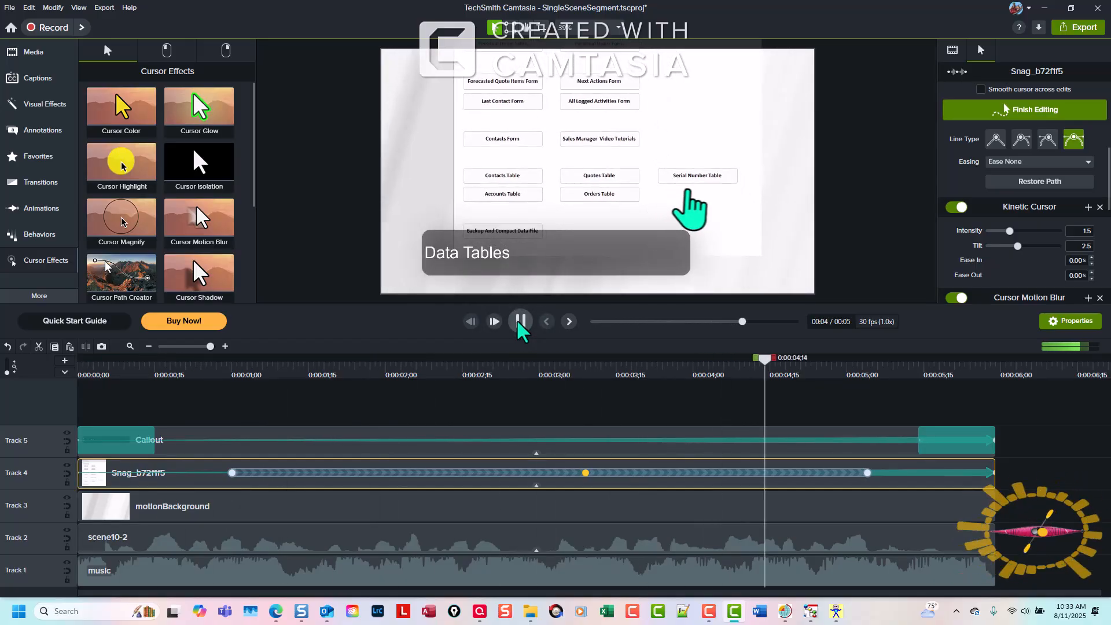
pyautogui.click(517, 323)
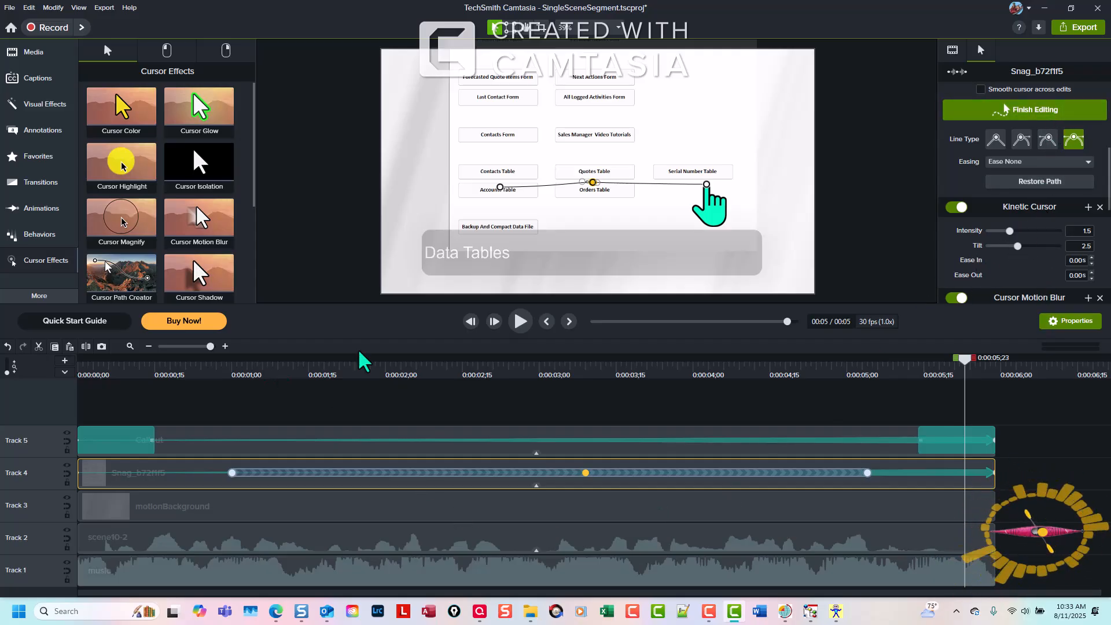
# Step: Finish editing the cursor path and play the project from the beginning
pyautogui.click(1054, 111)
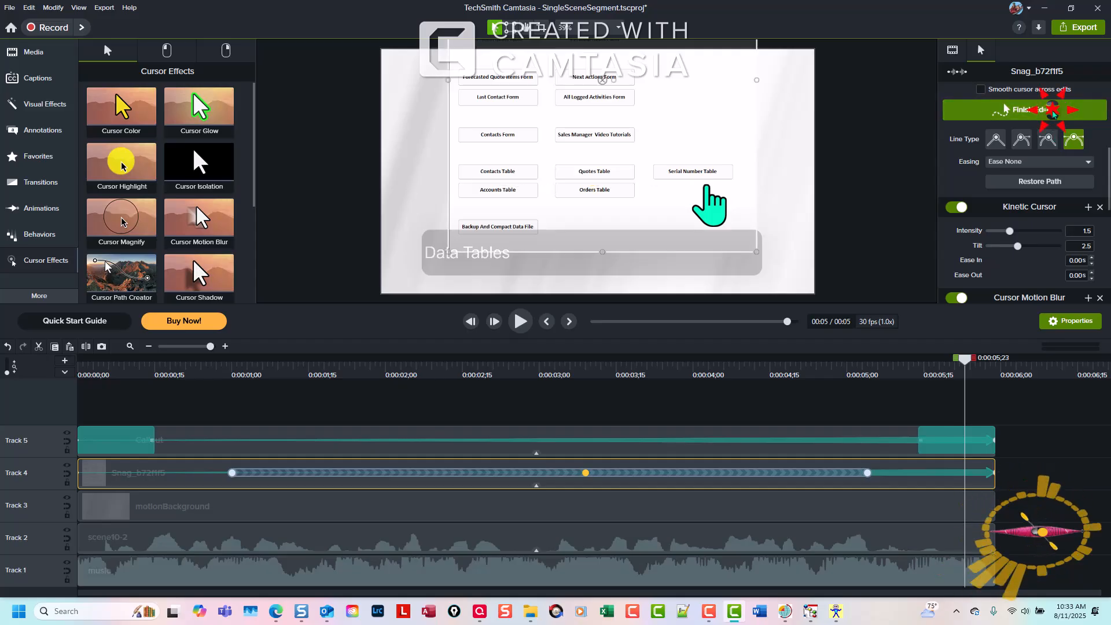
pyautogui.click(546, 323)
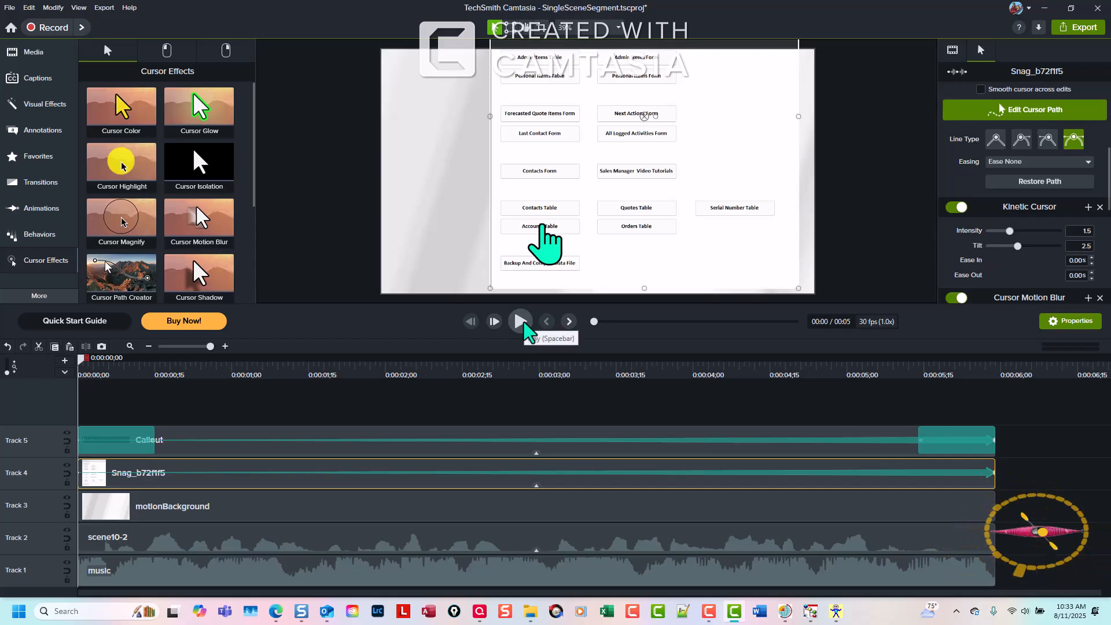
pyautogui.click(521, 322)
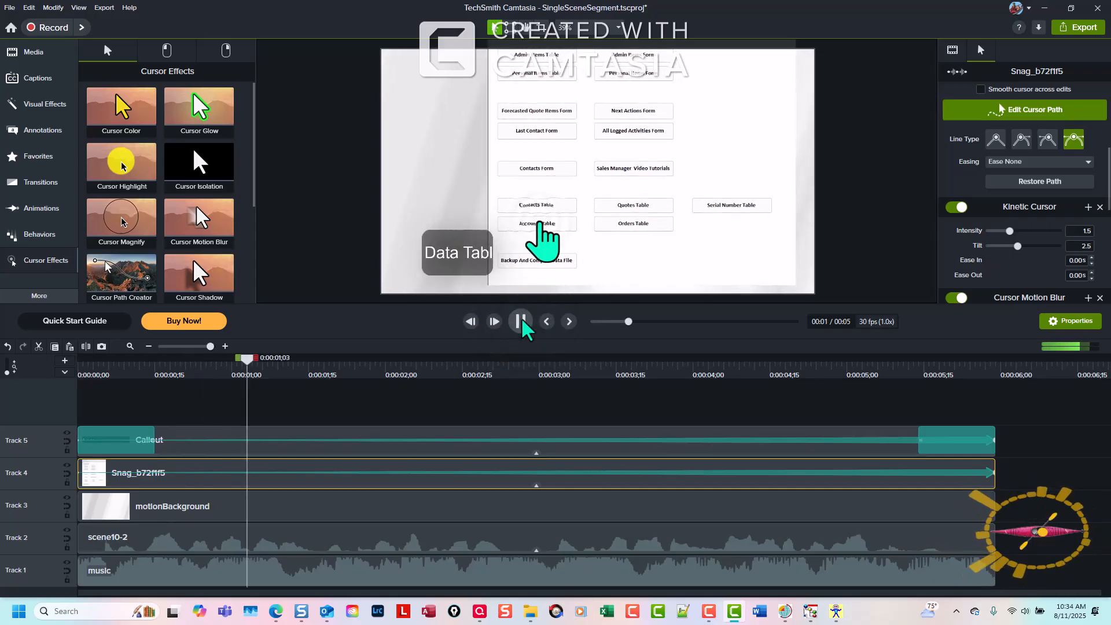